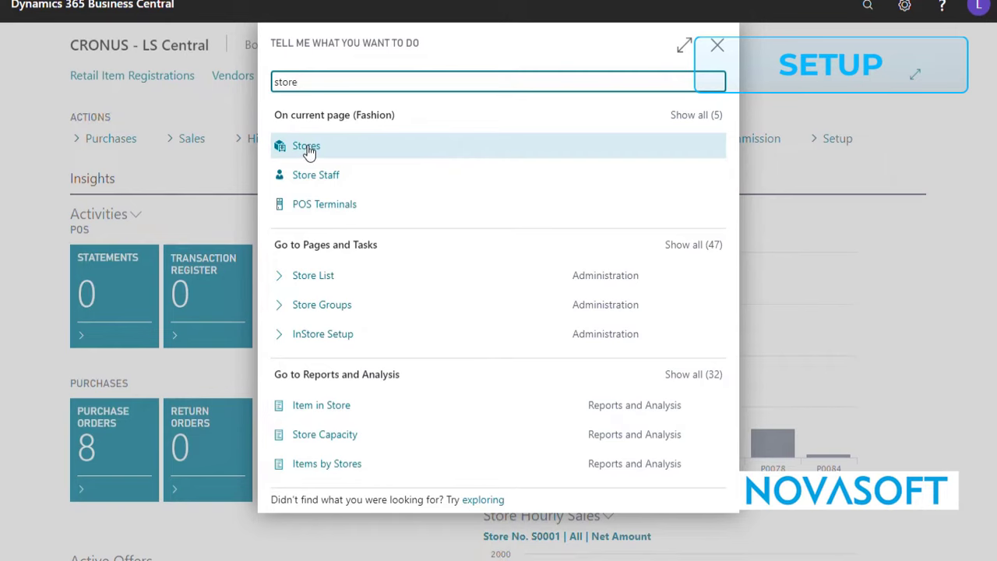
# Open the store card for S0004 Red North - Fashion store and show its Customer Order navigation options.
pyautogui.click(304, 151)
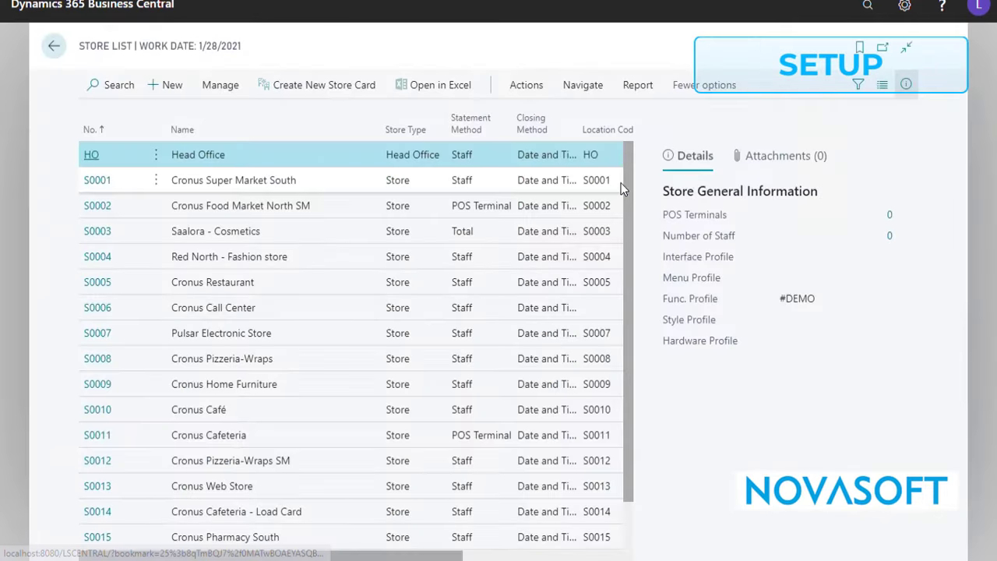
pyautogui.click(100, 262)
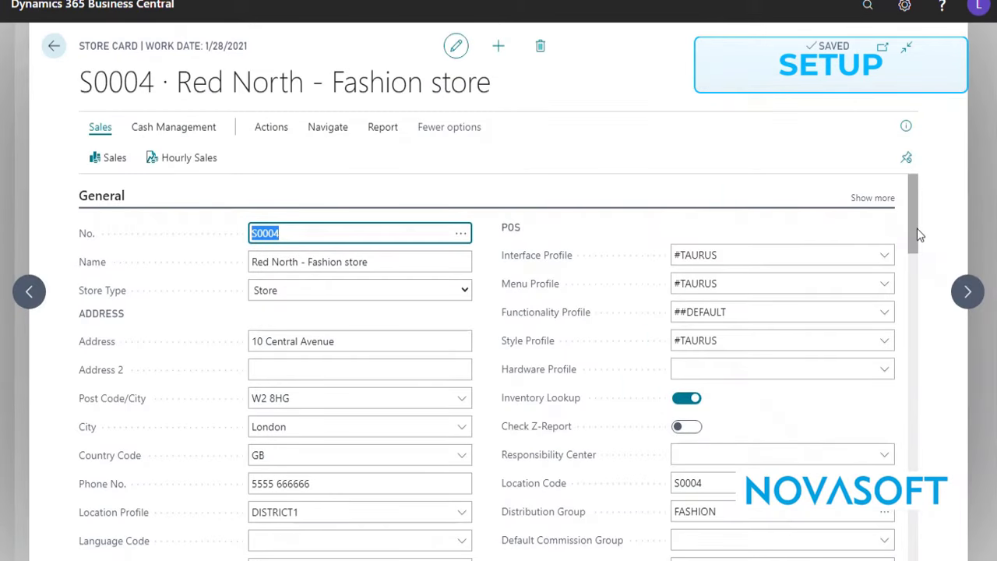
pyautogui.moveTo(917, 227)
pyautogui.mouseDown()
pyautogui.moveTo(917, 252)
pyautogui.moveTo(905, 225)
pyautogui.mouseUp()
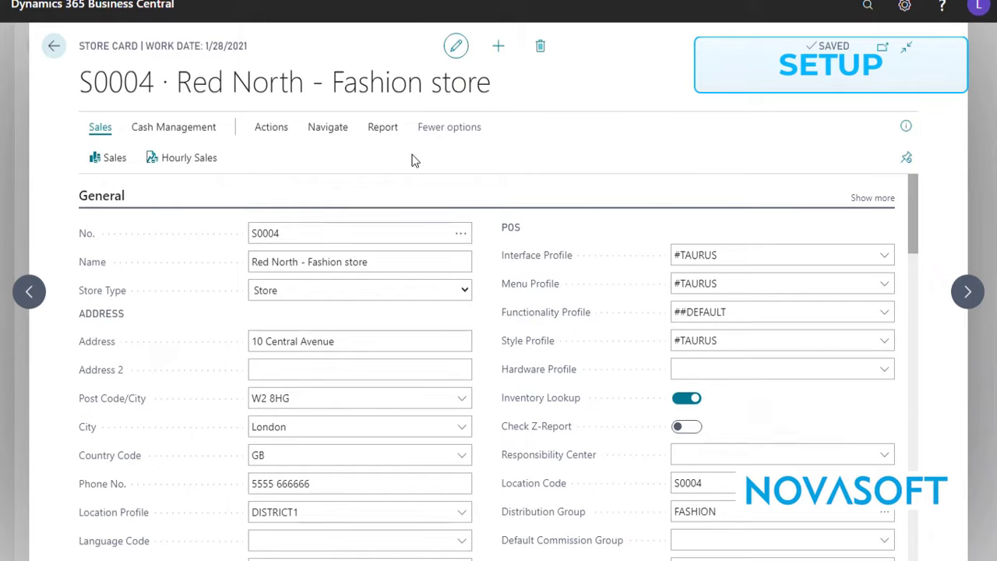
pyautogui.click(337, 130)
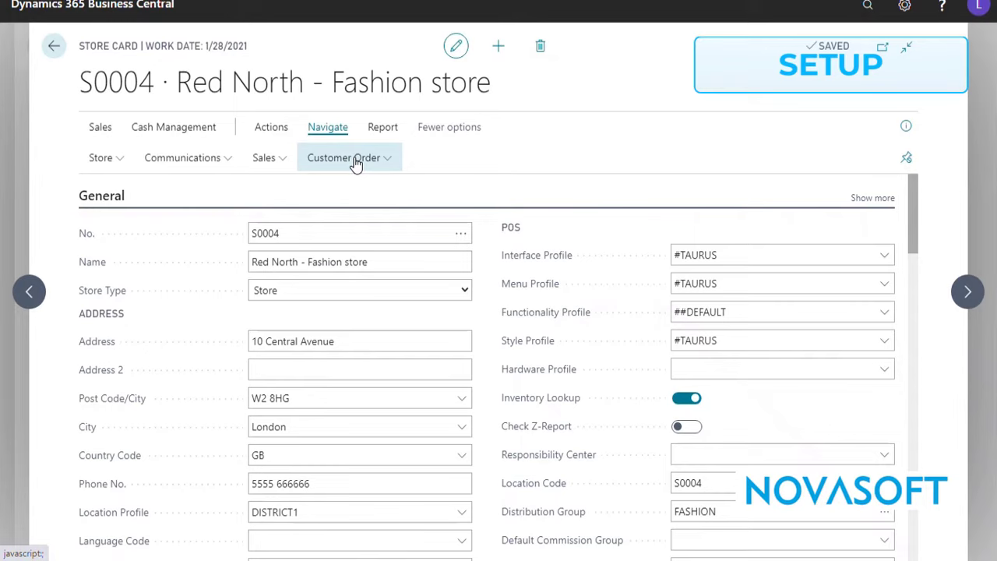
pyautogui.click(356, 163)
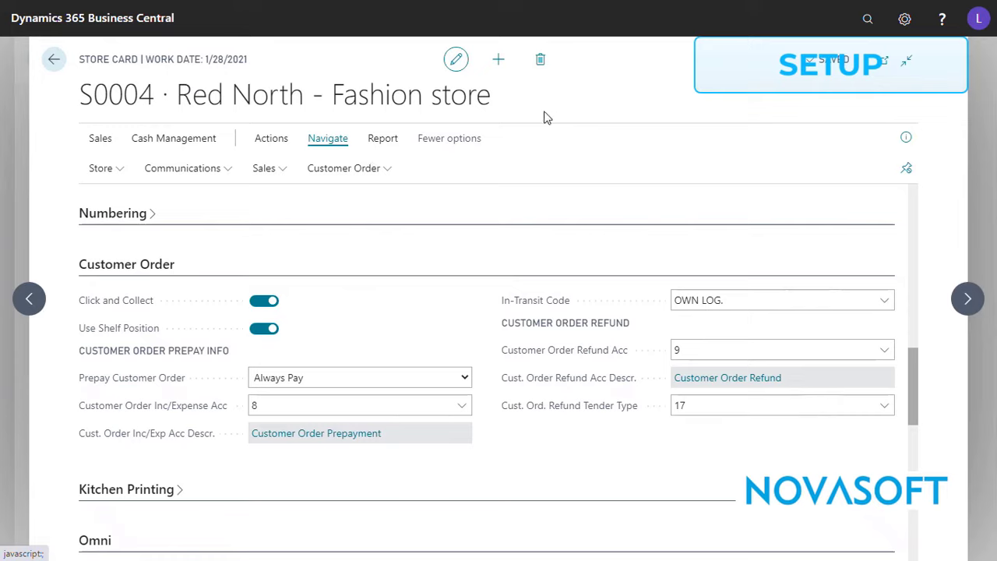
# Examine the store's Customer Order prepayment, account and in-transit settings, and the mandatory columns of the CO Required Fields list.
pyautogui.click(148, 271)
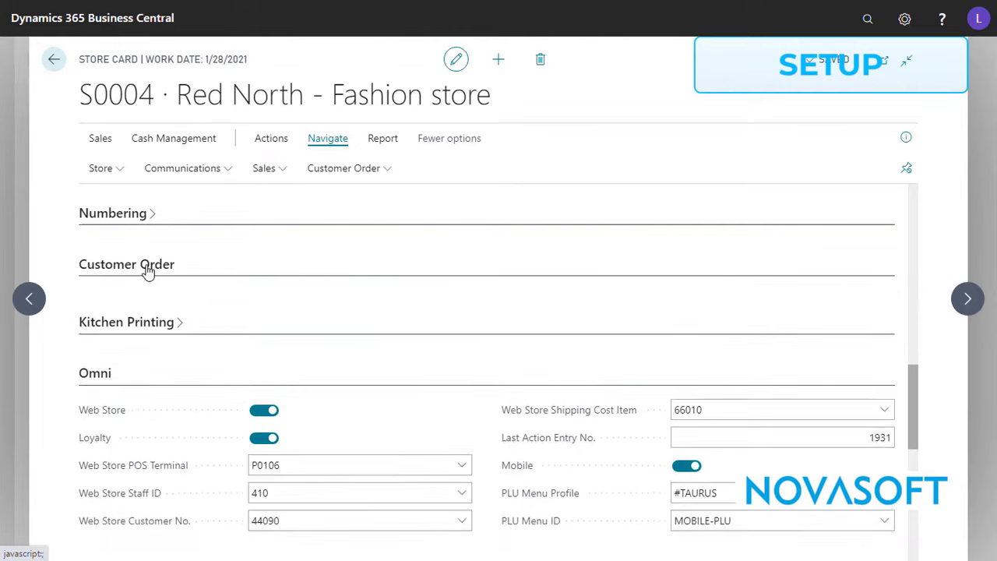
pyautogui.click(145, 266)
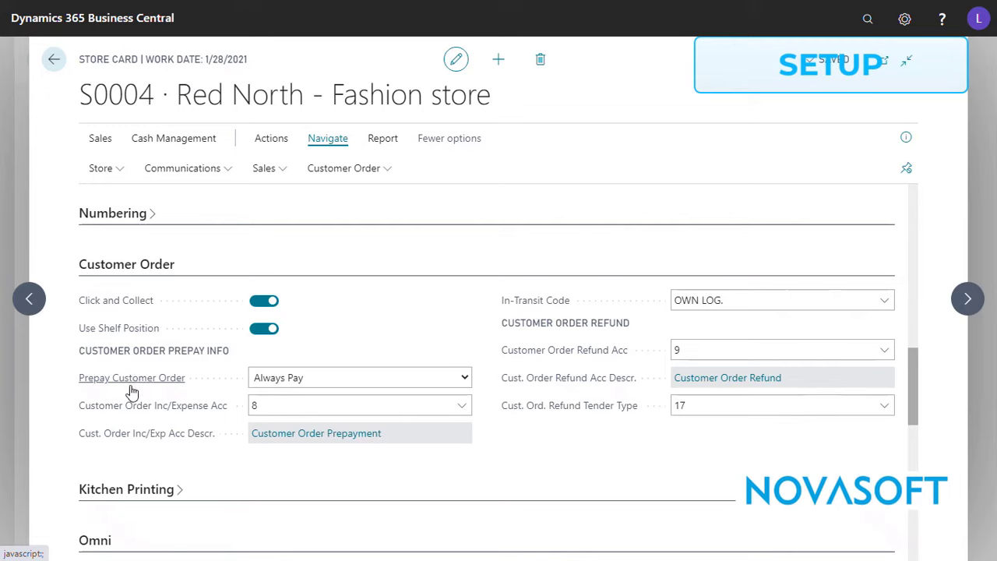
pyautogui.click(345, 380)
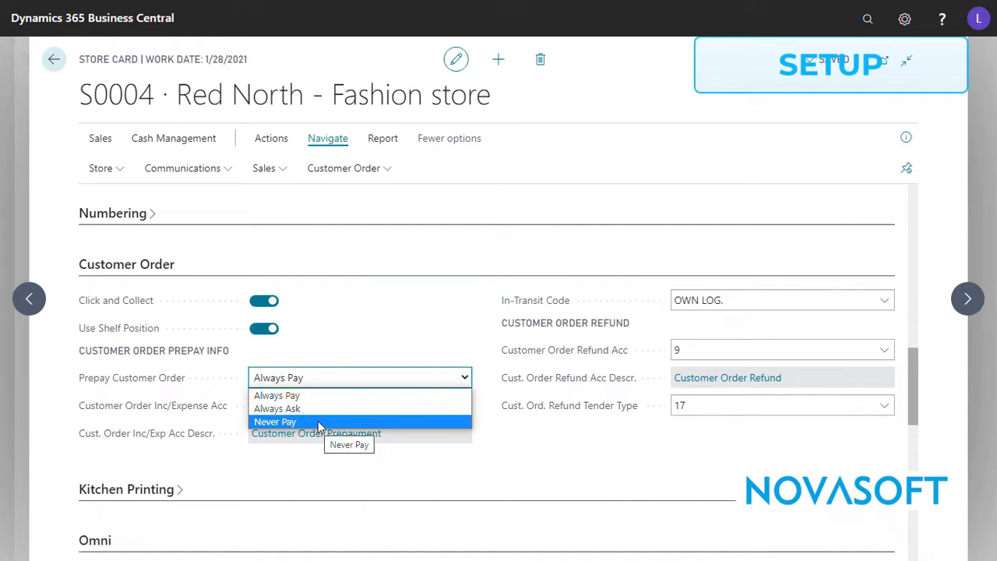
pyautogui.click(401, 300)
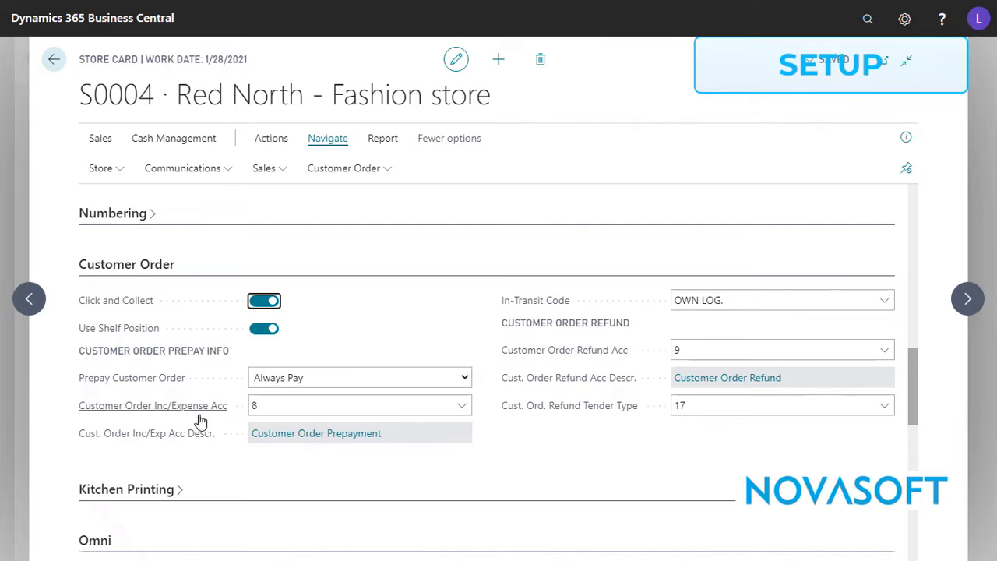
pyautogui.click(272, 405)
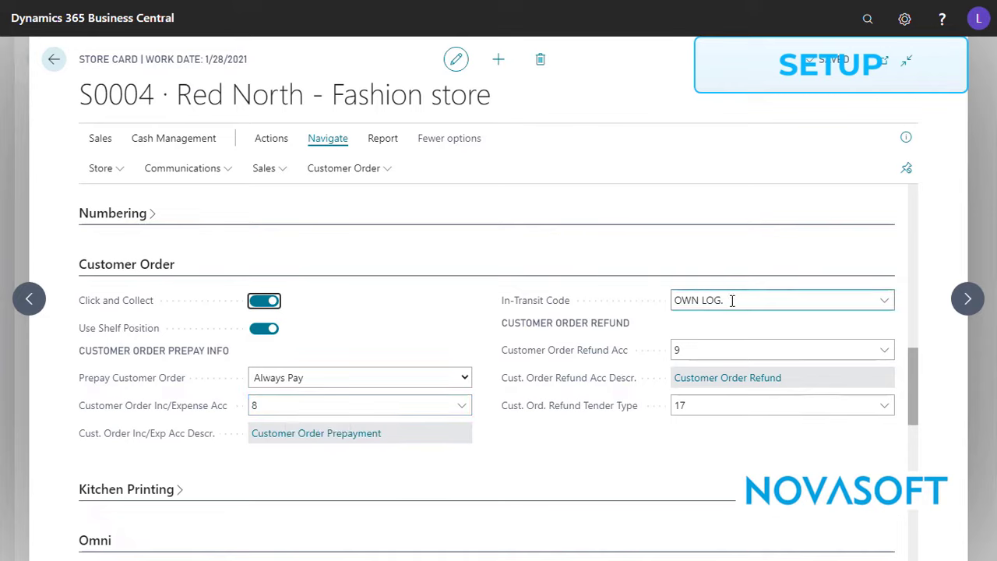
pyautogui.moveTo(732, 301); pyautogui.dragTo(673, 305)
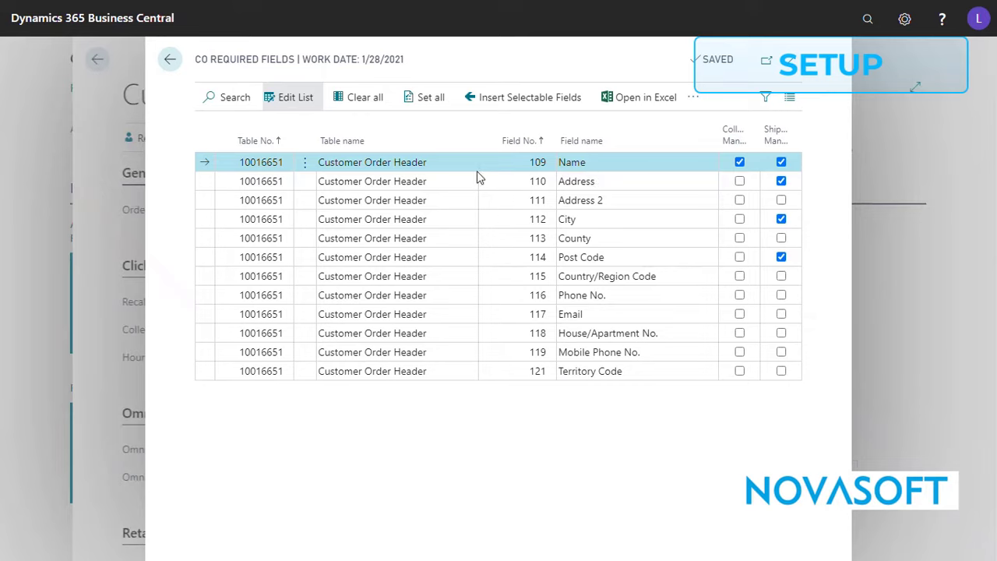
pyautogui.click(735, 138)
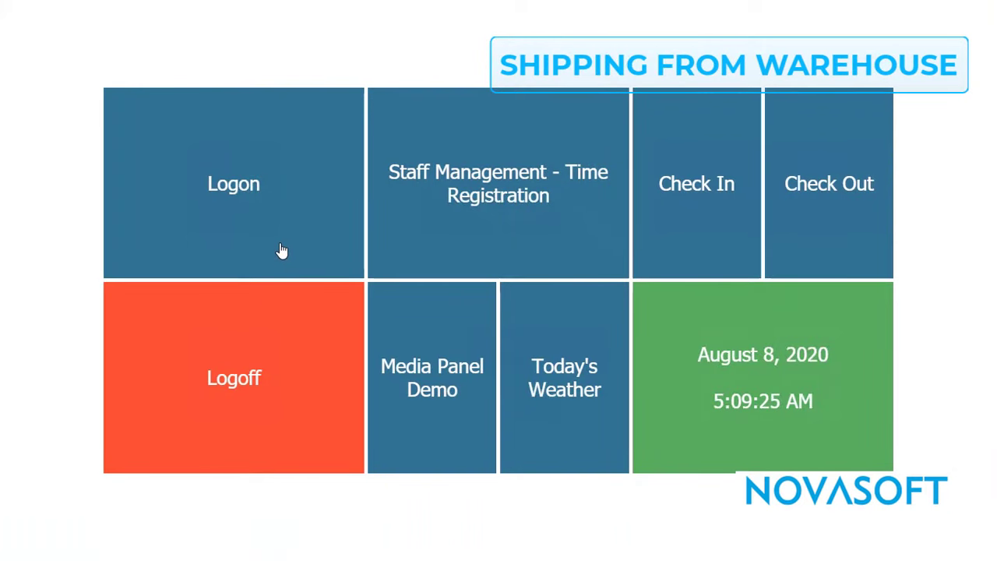
# Switch to the LS Central POS and log on as 60 Fashion.
pyautogui.click(282, 251)
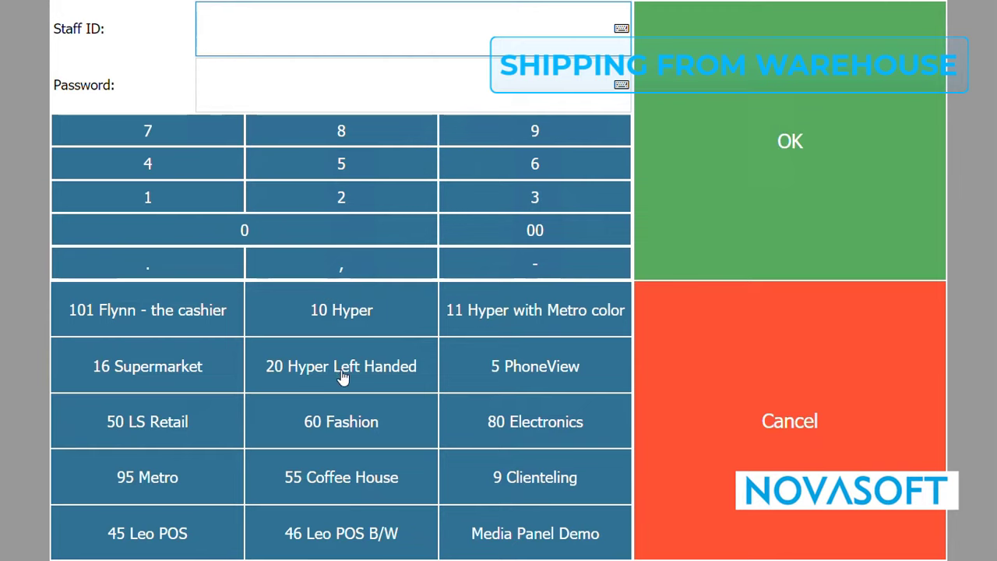
pyautogui.click(343, 429)
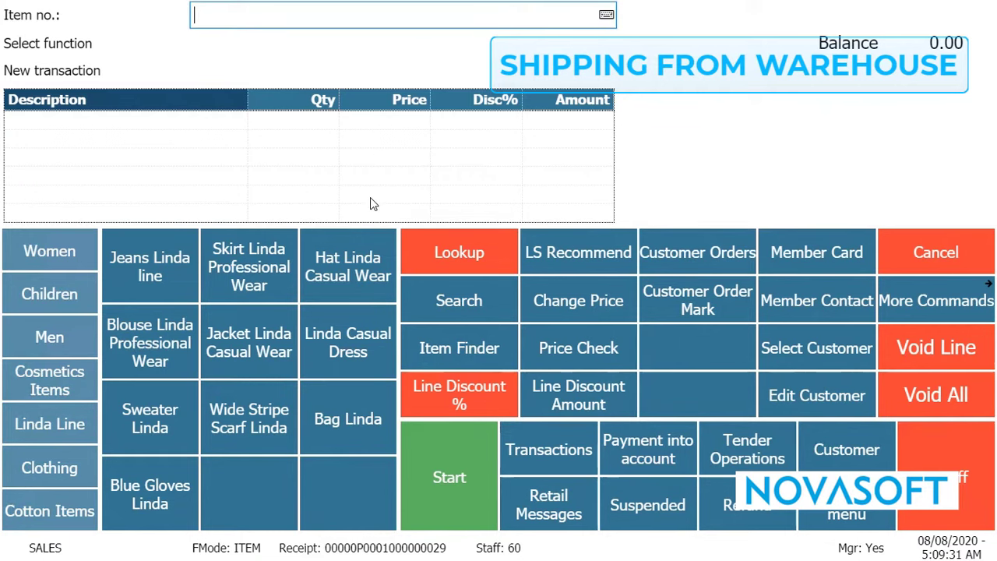
# Add a red Linda Casual Dress in size 38, a Bag Linda and a Hat Linda Casual Wear to the sale.
pyautogui.click(349, 347)
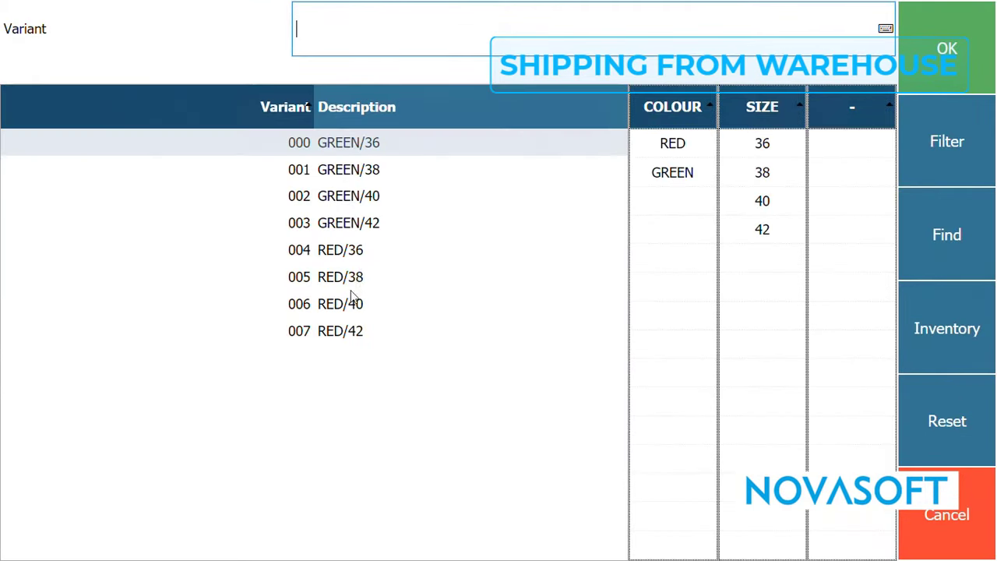
pyautogui.click(351, 284)
pyautogui.click(968, 59)
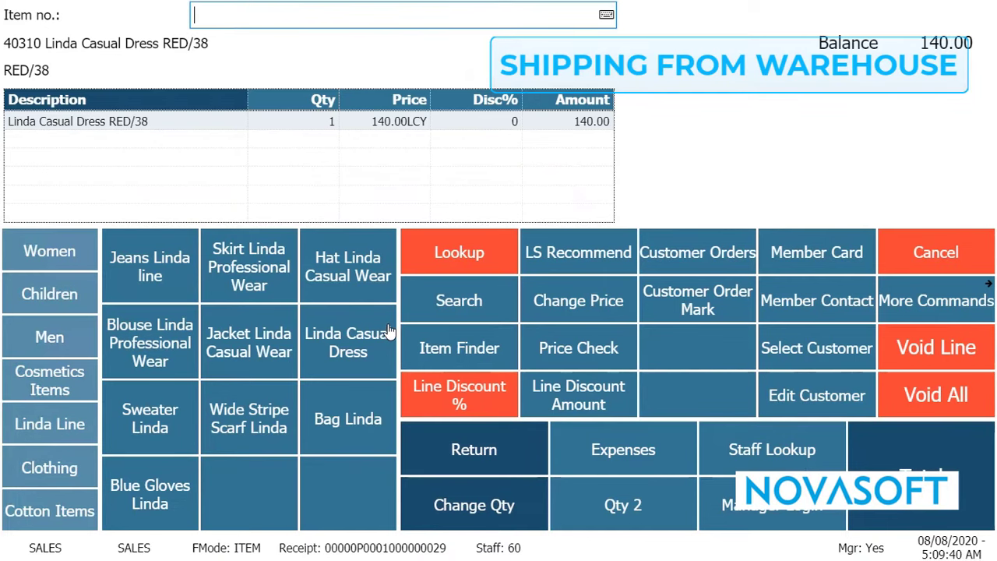
pyautogui.click(352, 417)
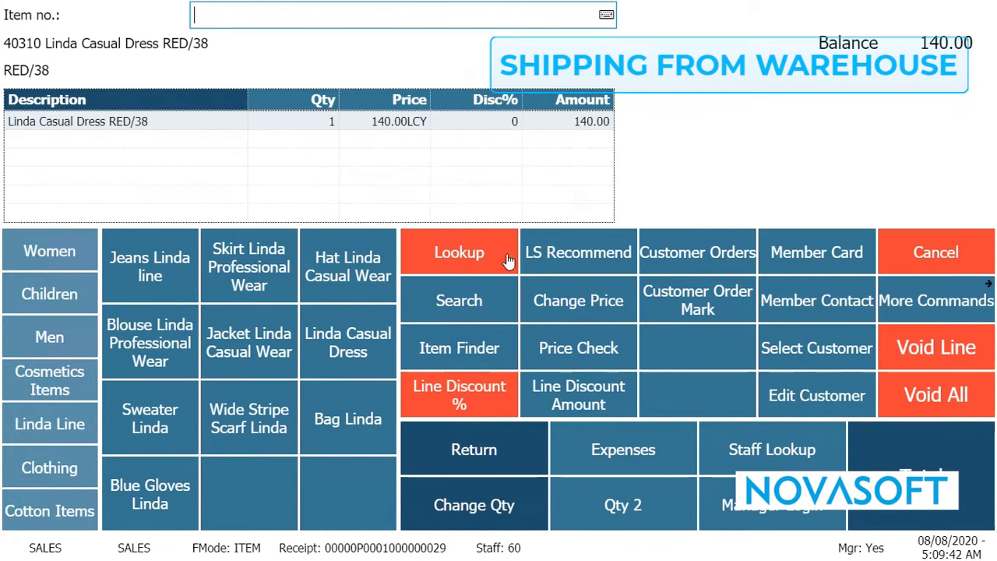
pyautogui.click(361, 286)
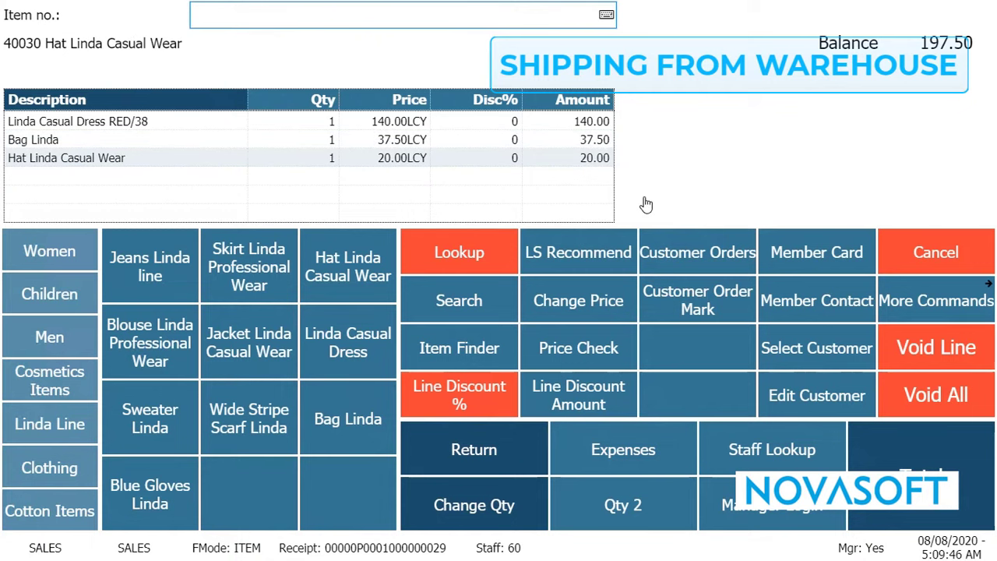
# Mark the Bag Linda line for a customer order and select SHIP ITEMS as the sourcing location.
pyautogui.click(222, 140)
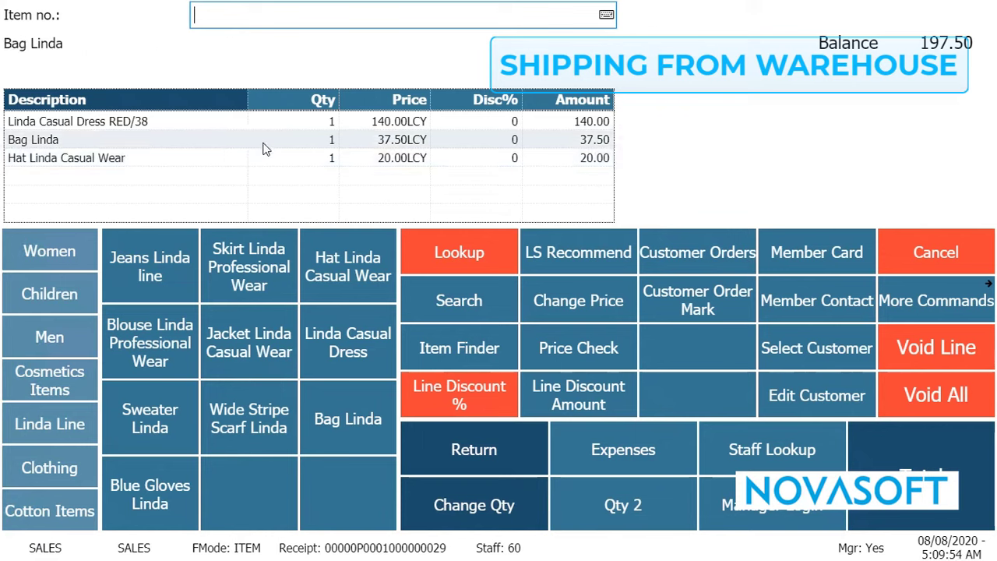
pyautogui.click(710, 310)
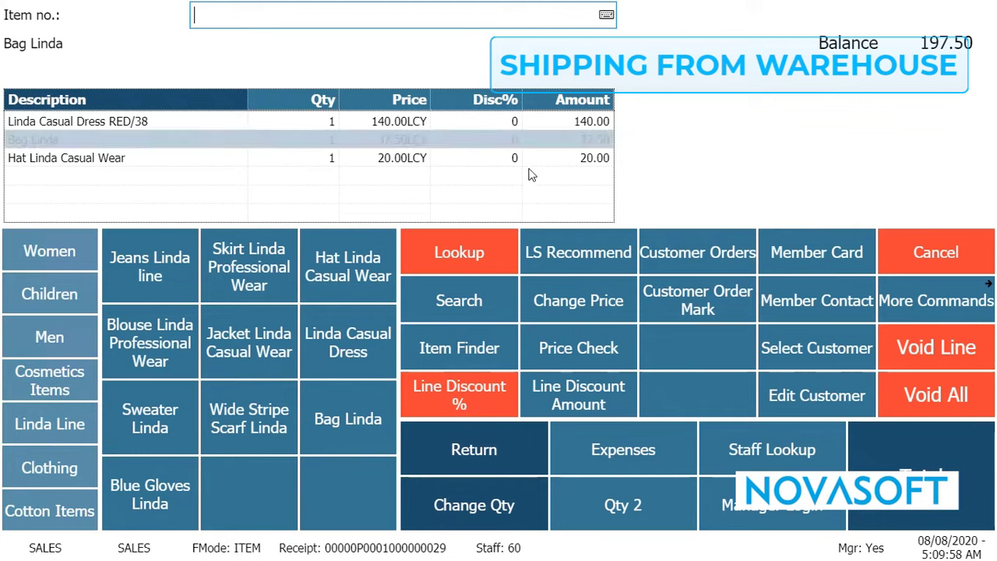
pyautogui.click(941, 465)
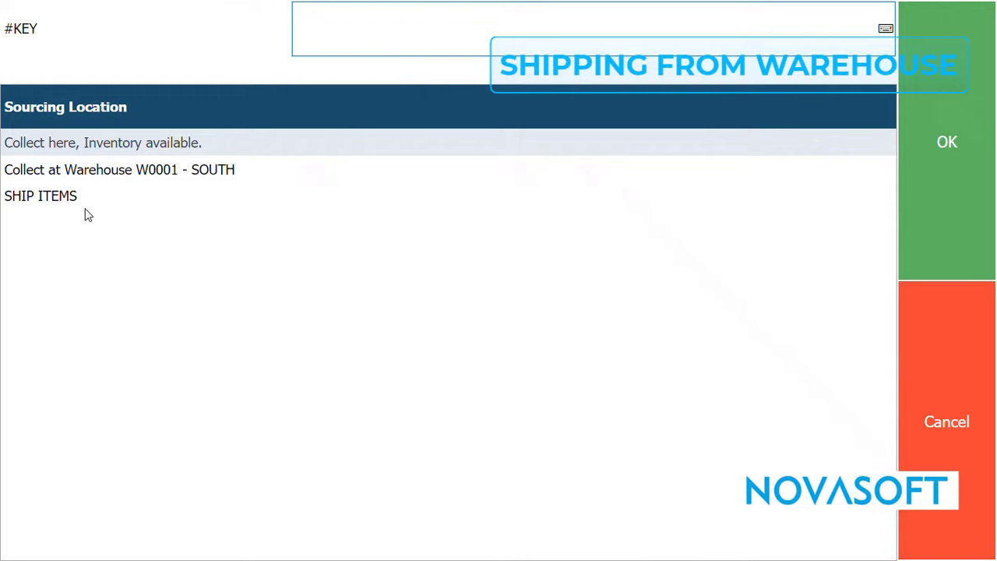
pyautogui.click(75, 205)
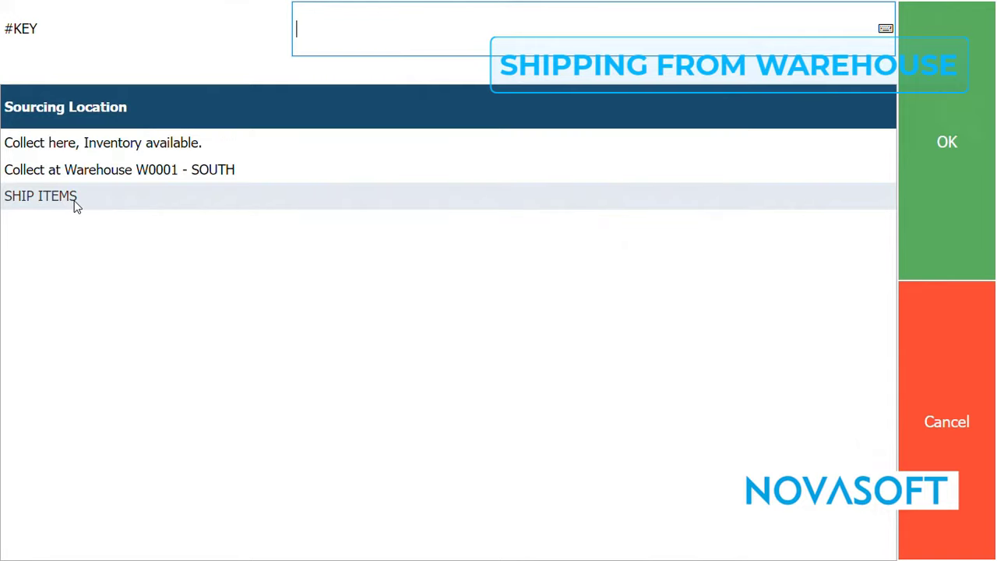
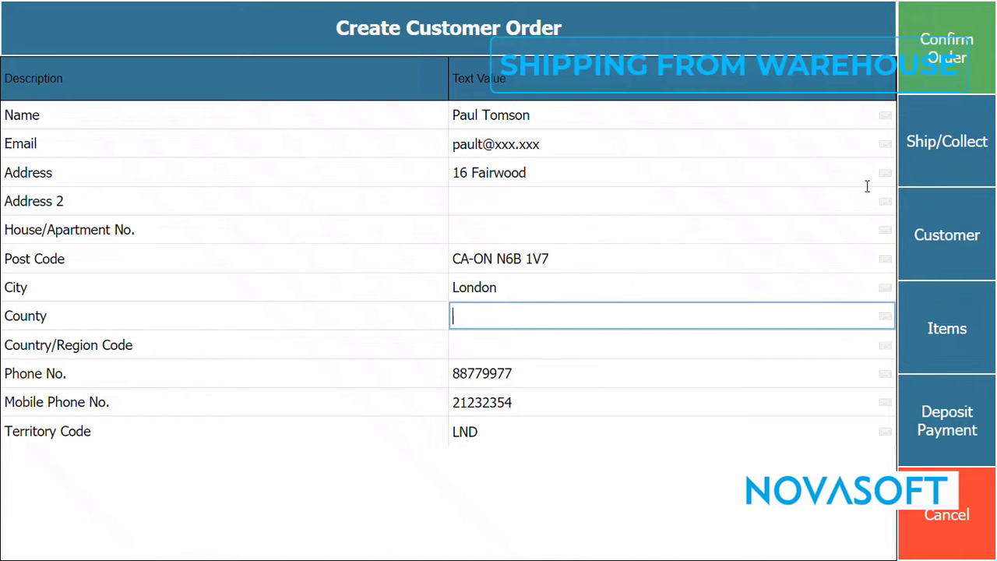
# Confirm the customer order, accept full upfront payment for the shipment, and enter a shipping cost of 10.
pyautogui.click(932, 63)
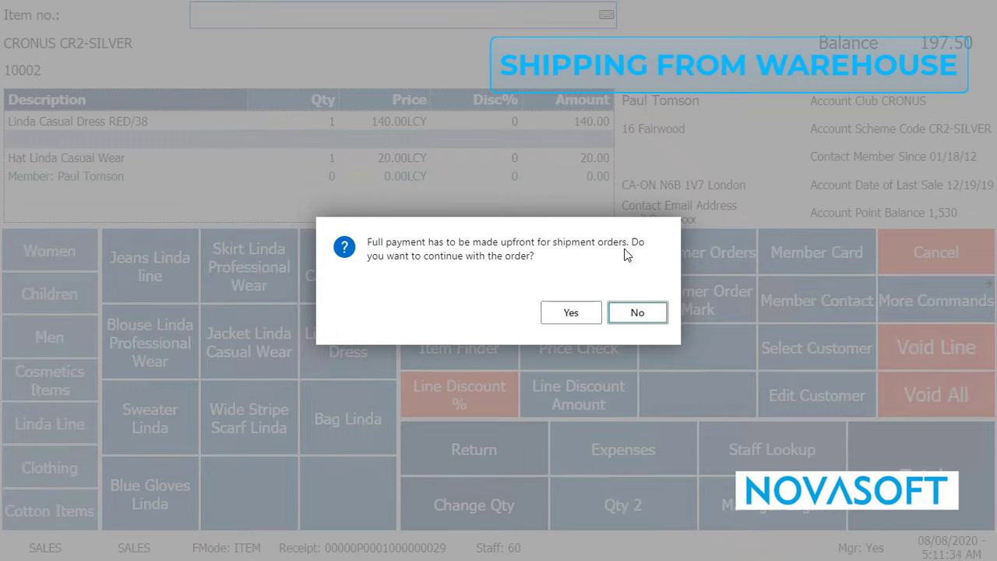
pyautogui.click(575, 312)
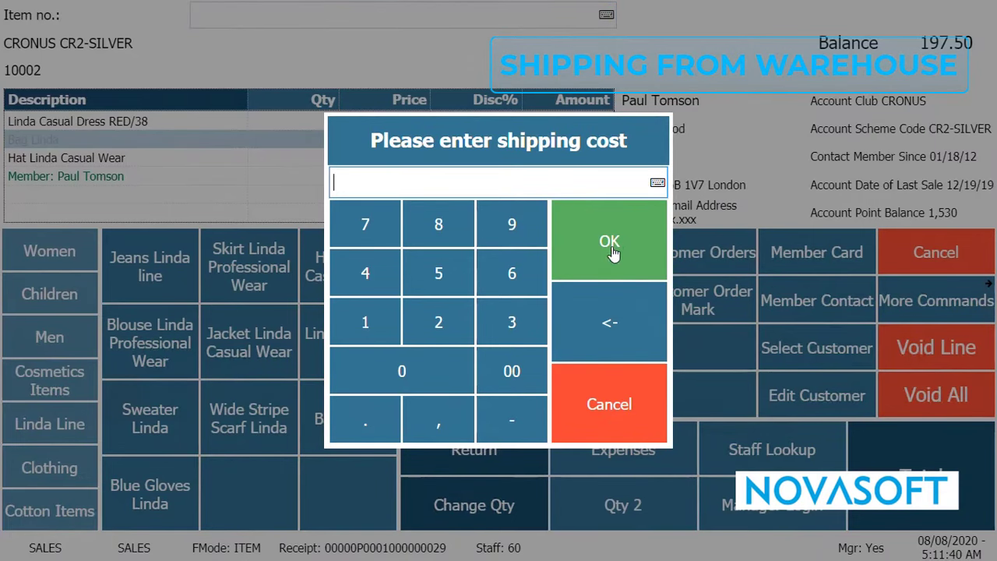
pyautogui.click(390, 334)
pyautogui.click(392, 371)
pyautogui.click(600, 261)
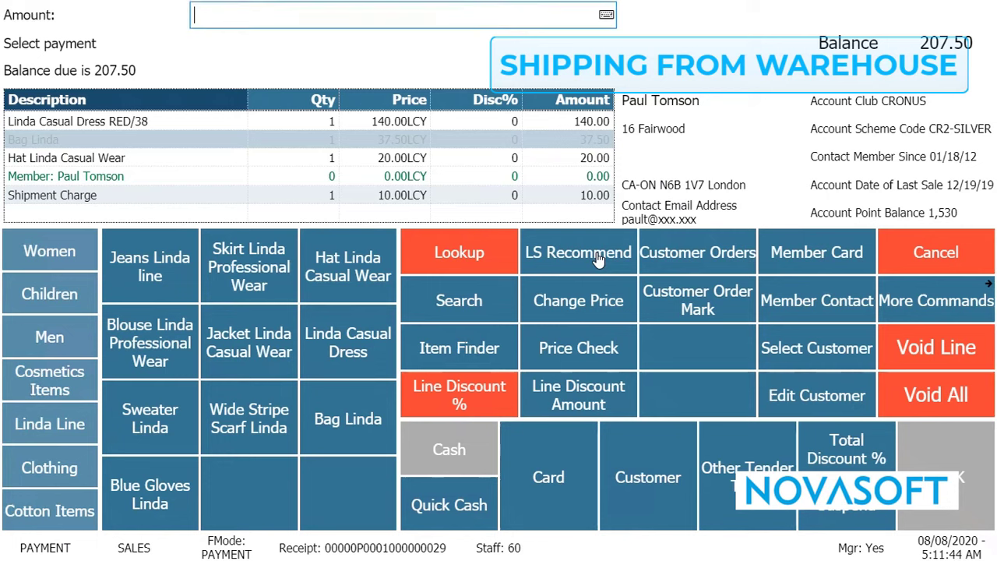
# Select the Shipment Charge line and pay the full balance of 207.50 in cash.
pyautogui.click(65, 179)
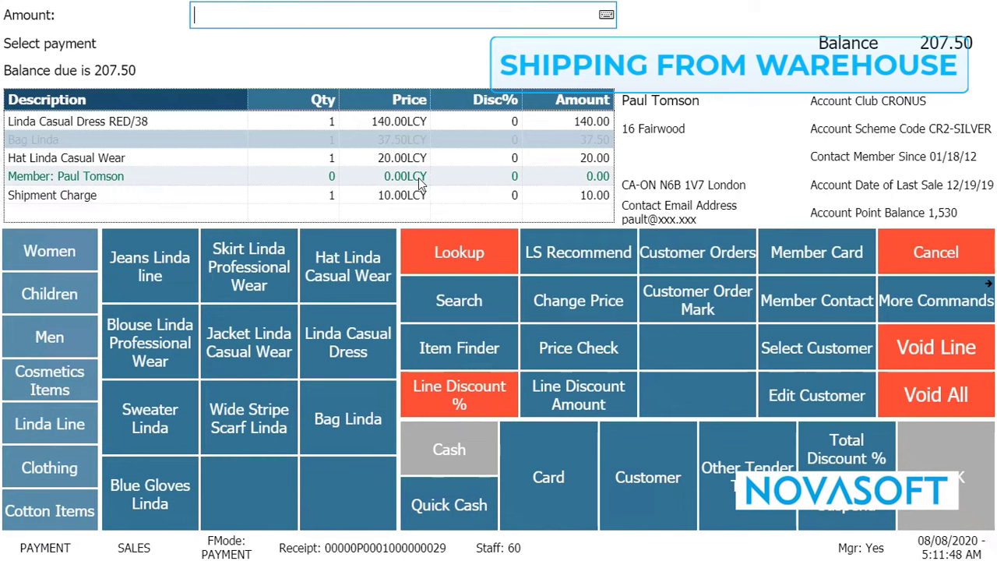
pyautogui.click(71, 198)
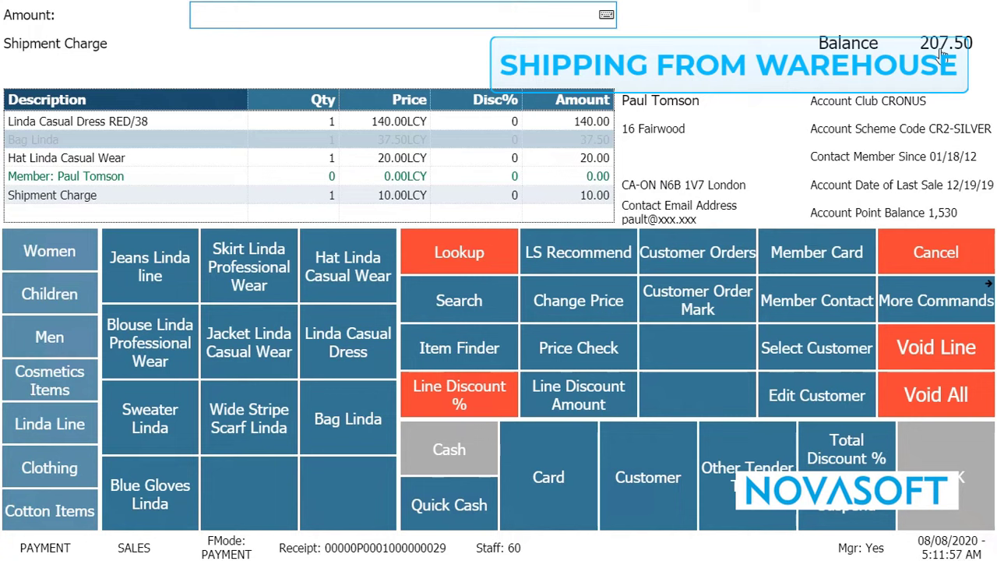
pyautogui.click(482, 437)
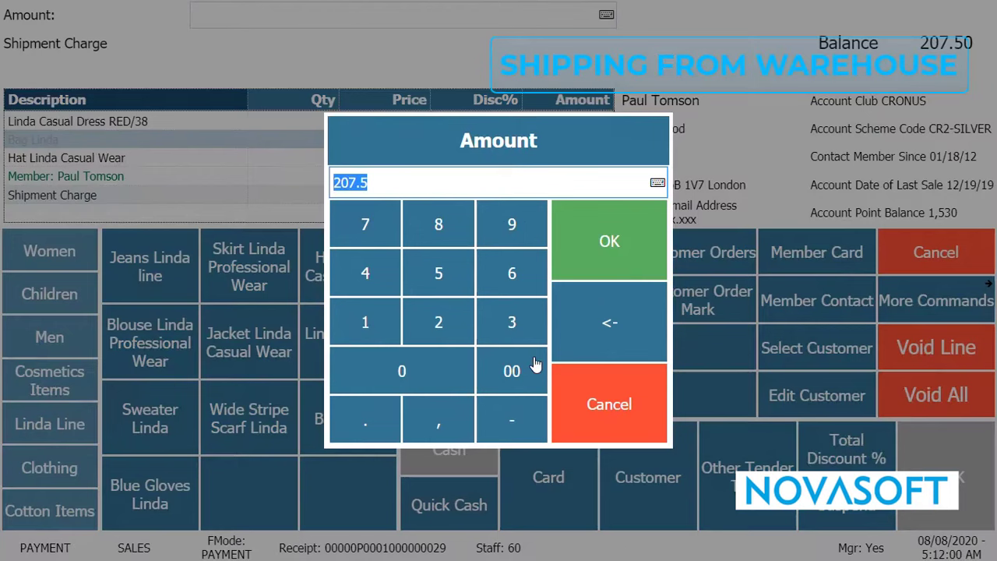
pyautogui.click(610, 245)
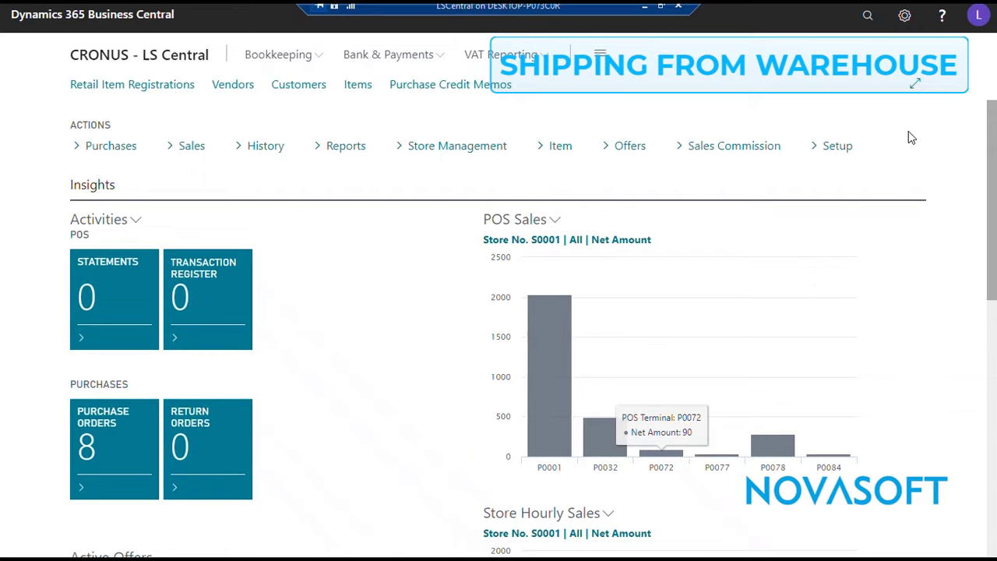
# Switch to Business Central and find and open the Customer Orders list.
pyautogui.click(864, 25)
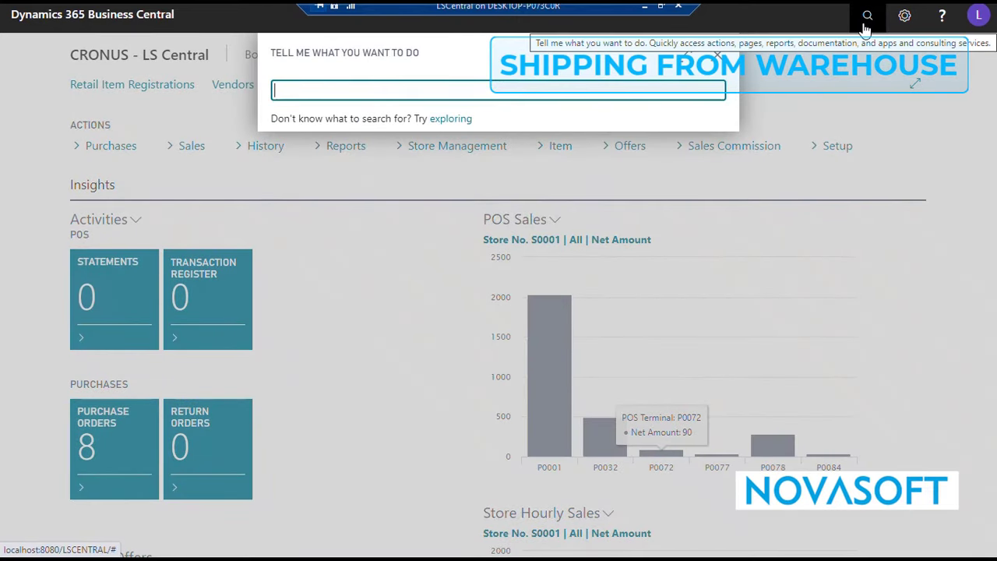
pyautogui.write('customer ')
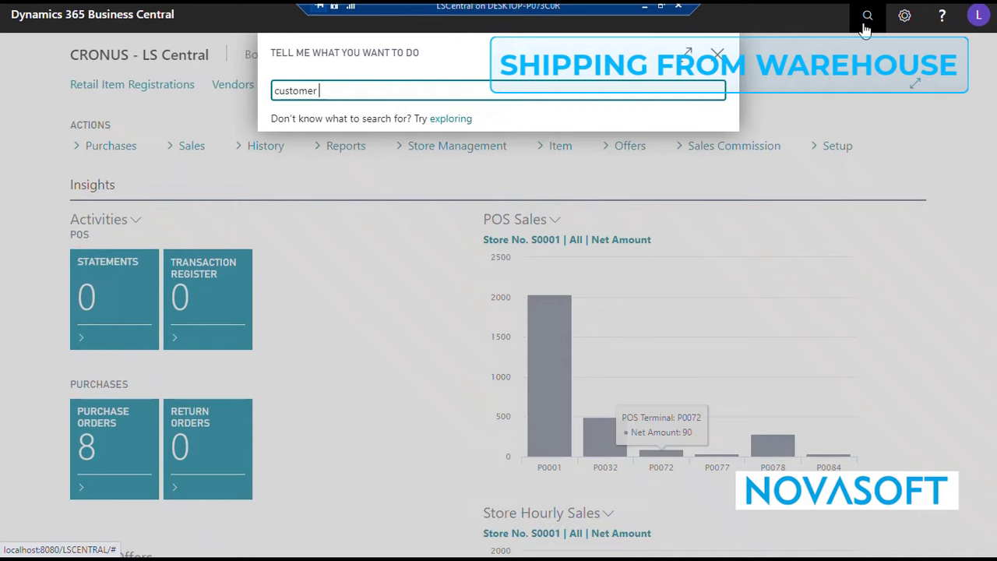
pyautogui.write('order')
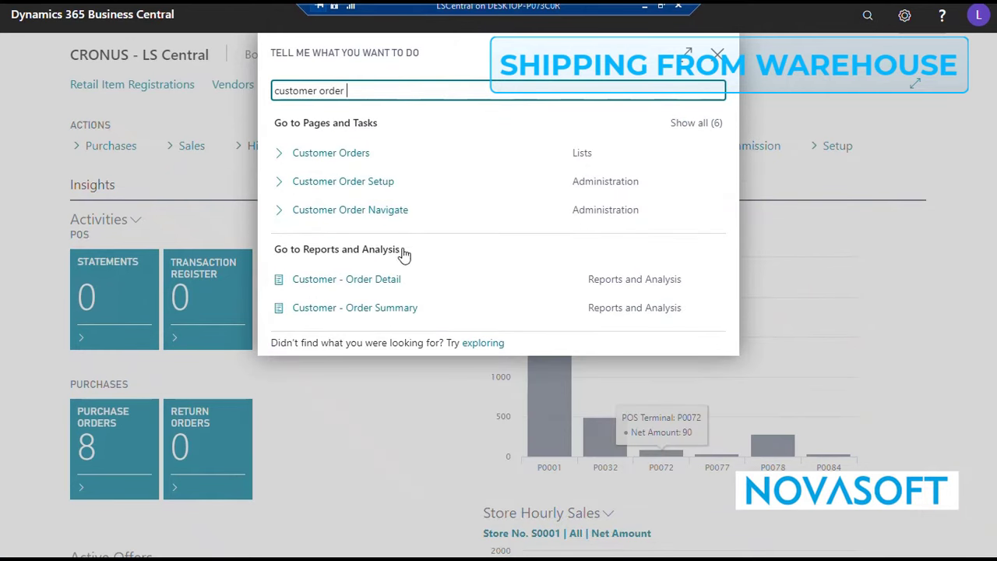
pyautogui.write('s')
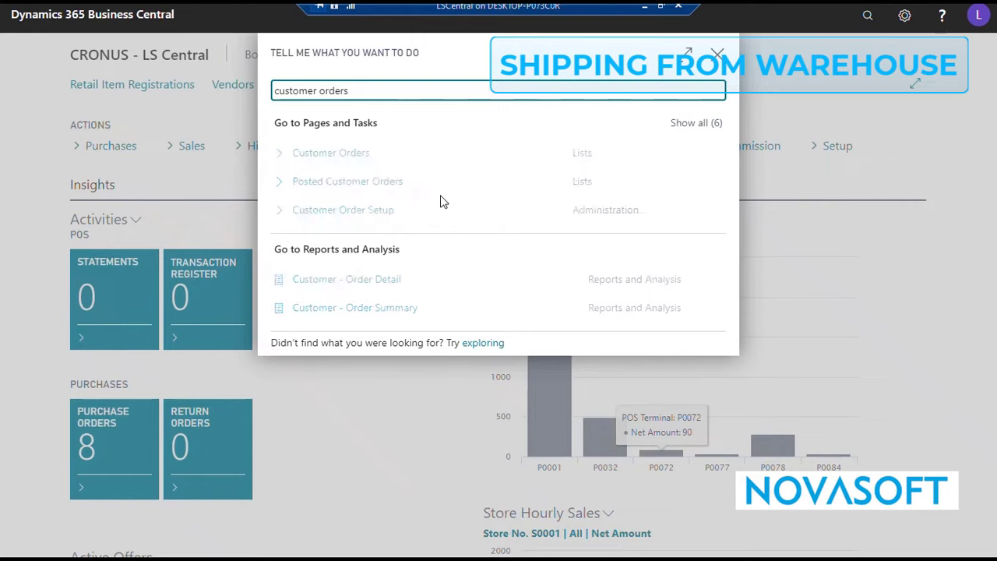
pyautogui.click(359, 160)
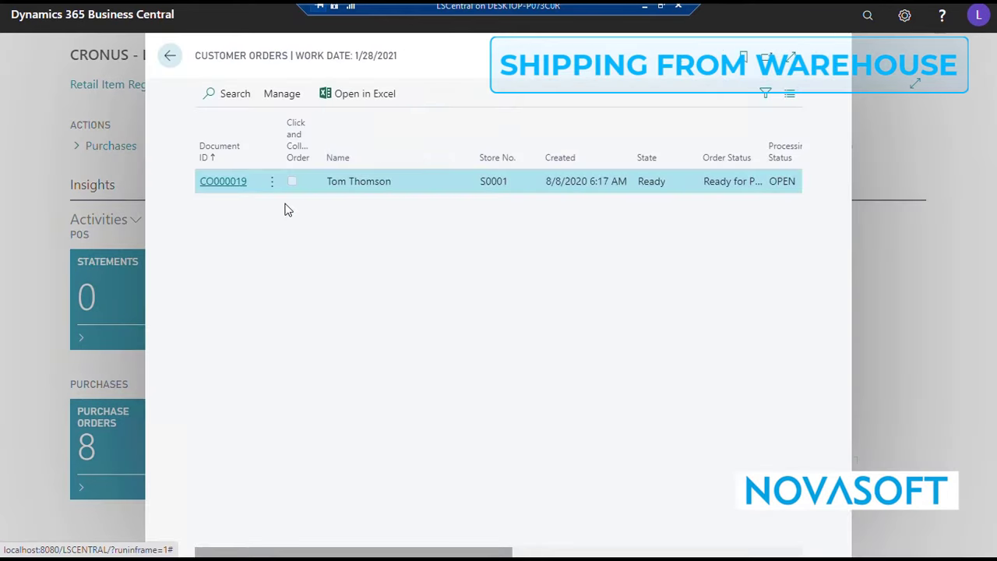
# Open the listed customer order and examine its status, location info, item lines and payment.
pyautogui.click(230, 186)
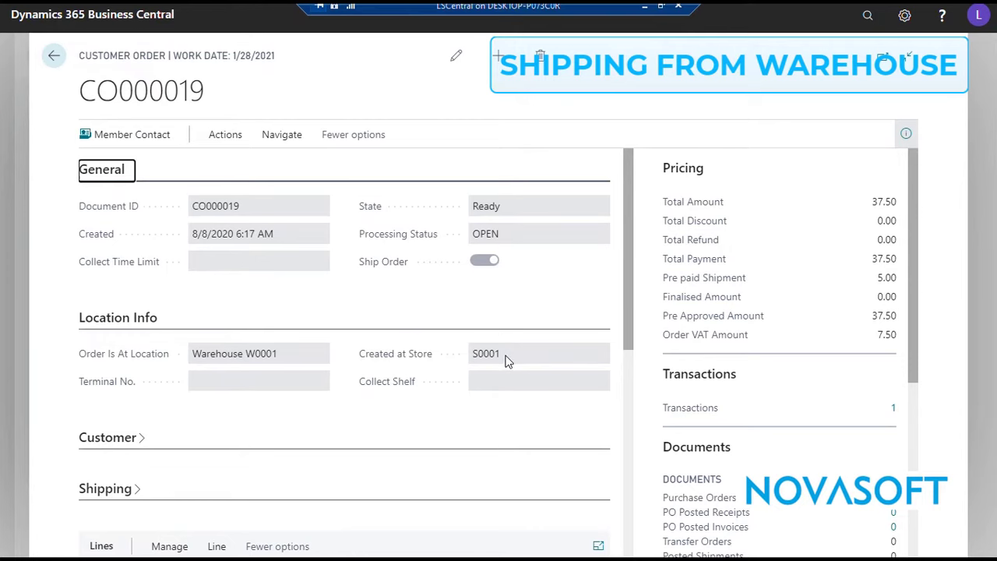
pyautogui.scroll(-4, 504, 360)
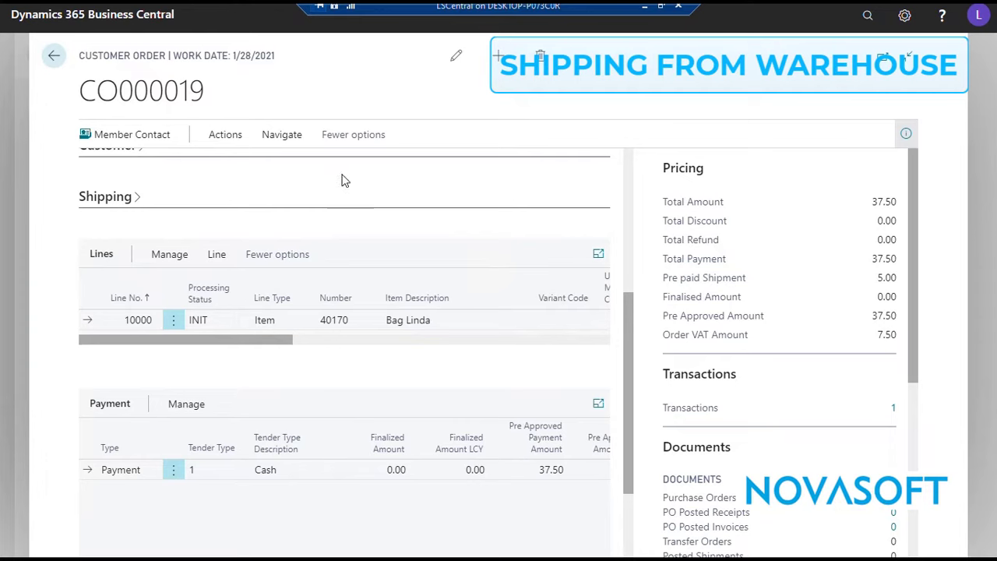
pyautogui.scroll(4, 339, 175)
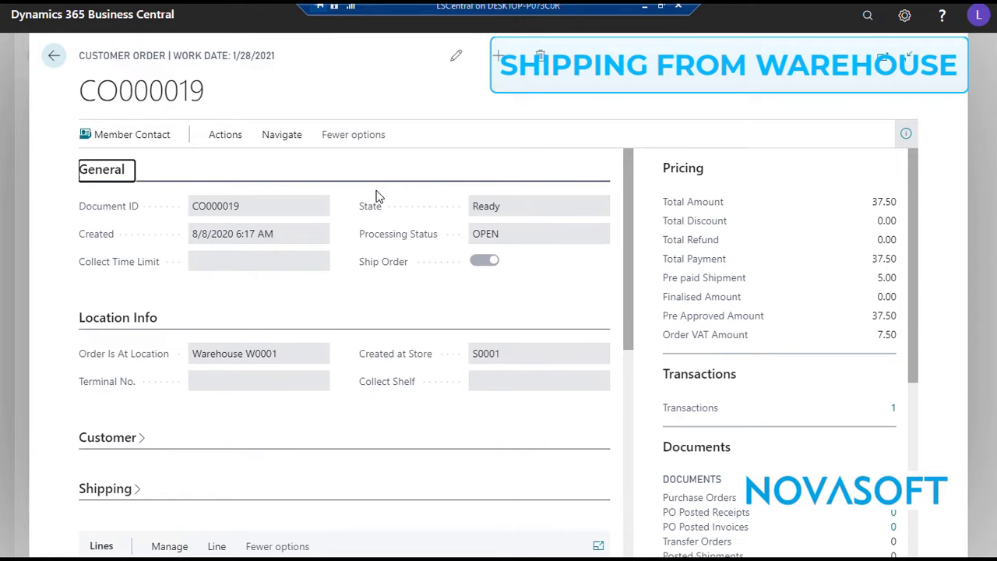
# Find the Scheduler Job List and open the Create Sales Order from CO job.
pyautogui.click(867, 16)
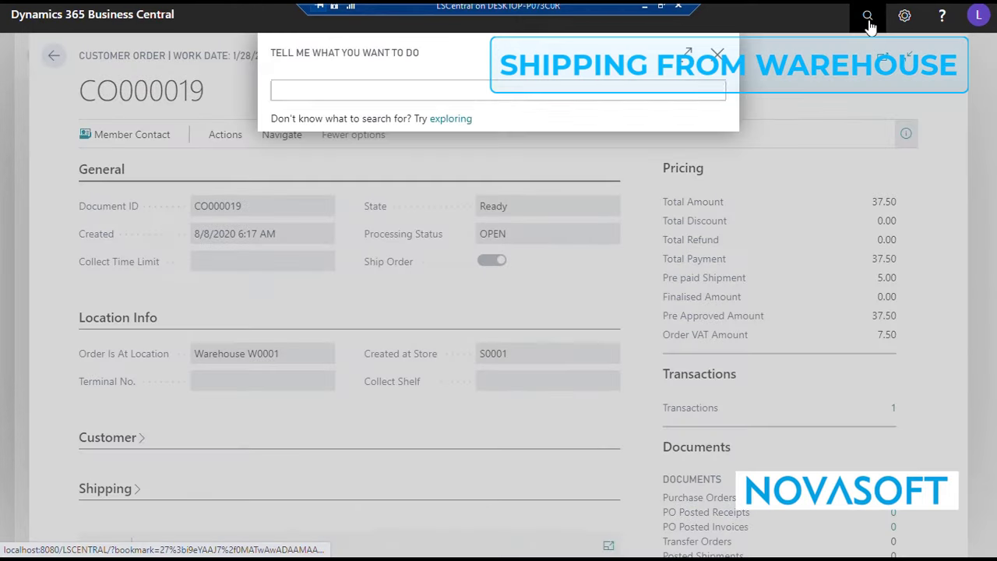
pyautogui.write('schduler job')
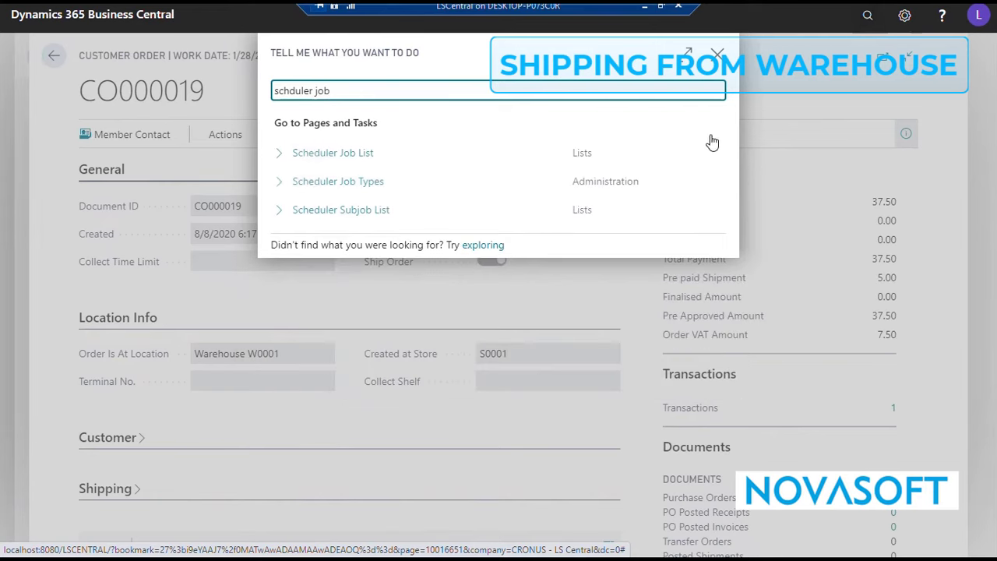
pyautogui.click(362, 161)
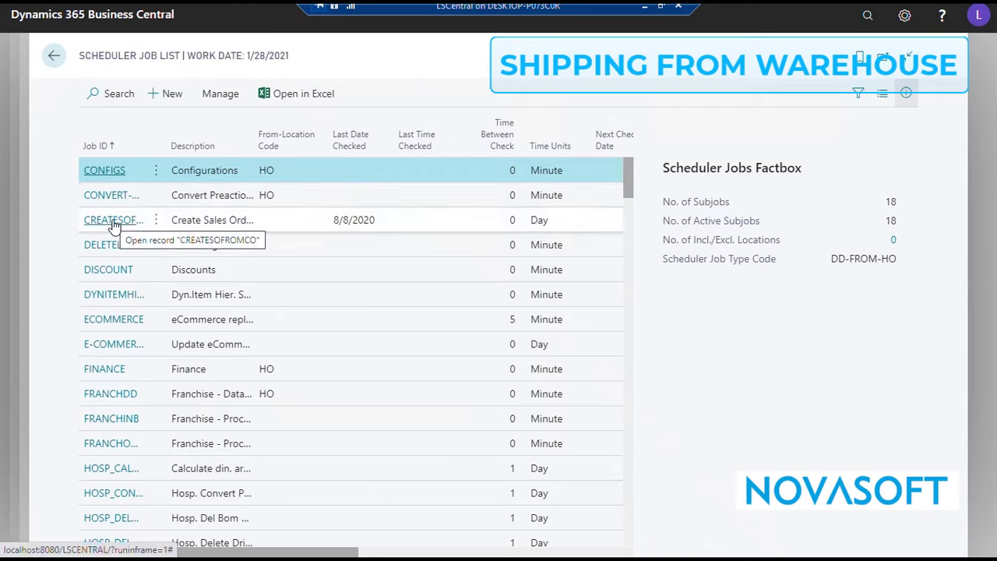
pyautogui.click(222, 222)
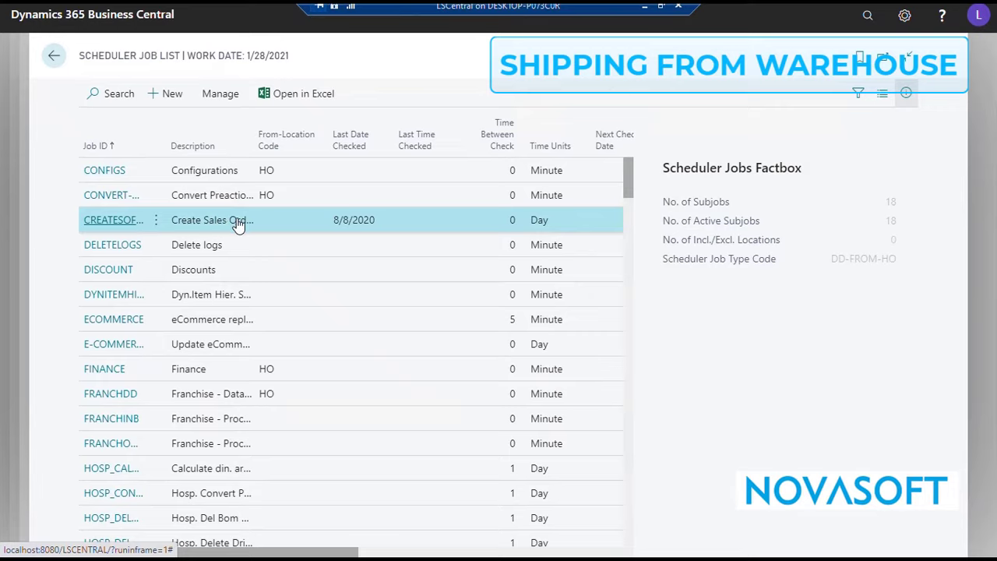
pyautogui.click(239, 223)
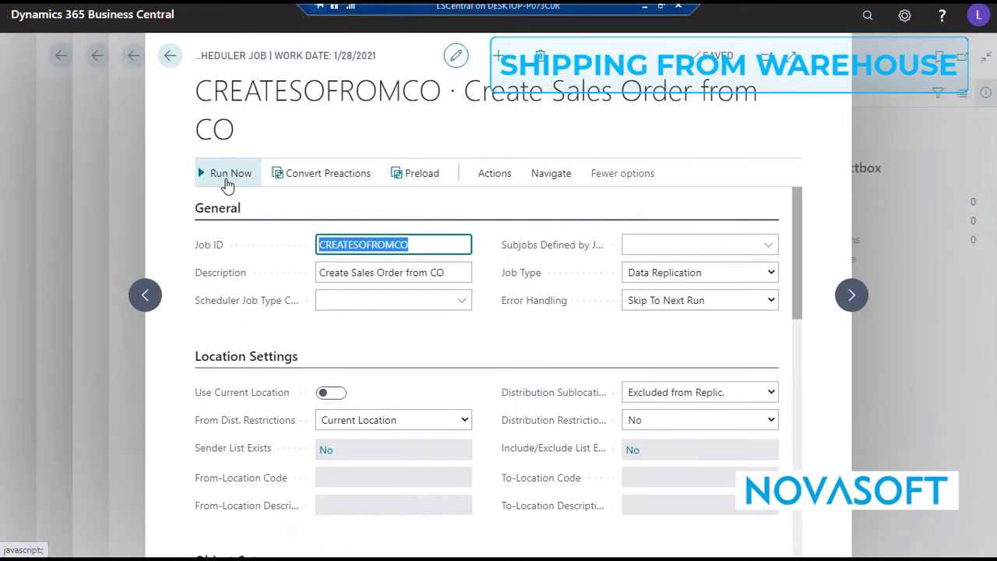
# Run the CREATESOFROMCO job immediately and close its card.
pyautogui.click(226, 183)
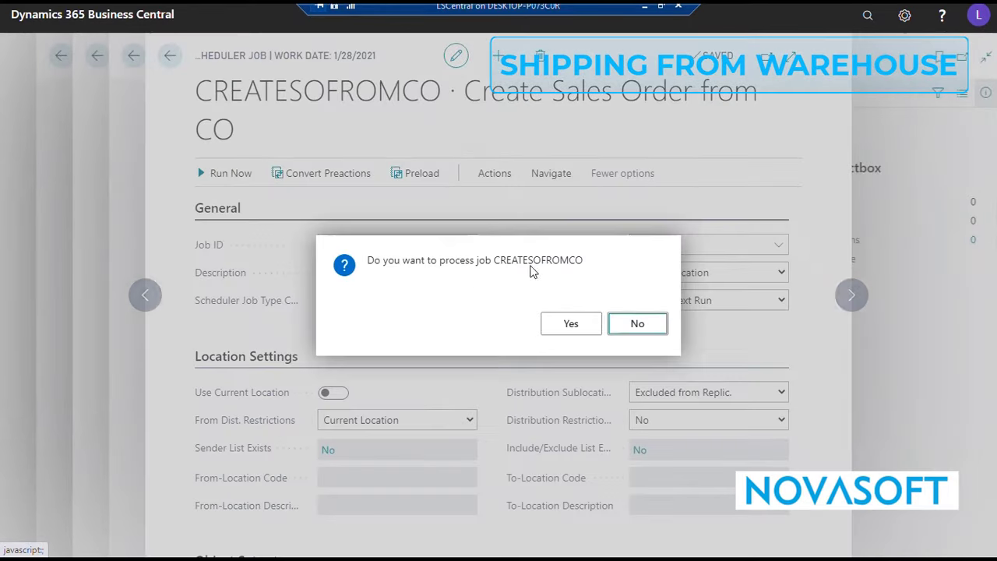
pyautogui.click(580, 331)
pyautogui.click(638, 324)
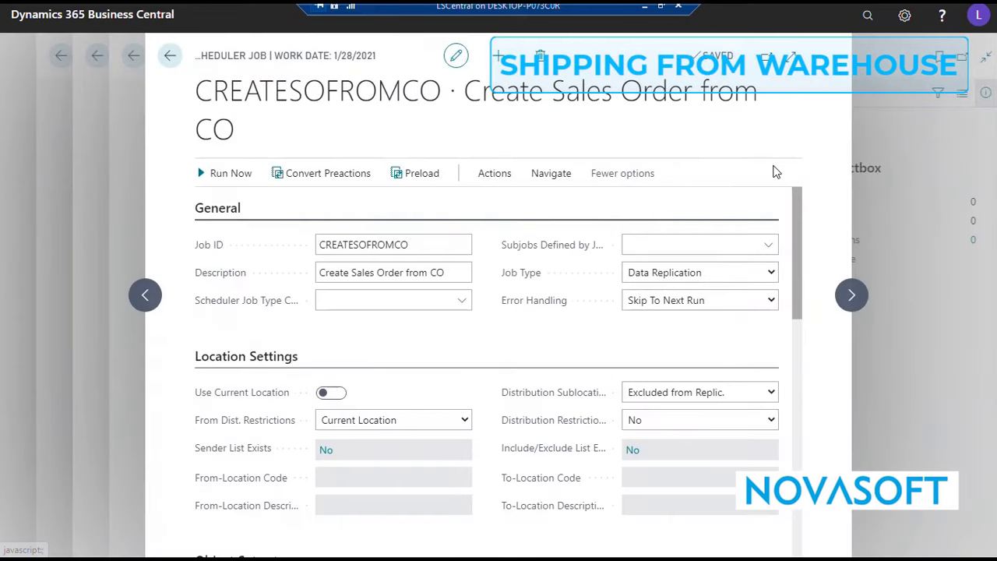
pyautogui.press('Escape')
# Find the Sales Orders list and open the last sales order for location W0001.
pyautogui.click(867, 17)
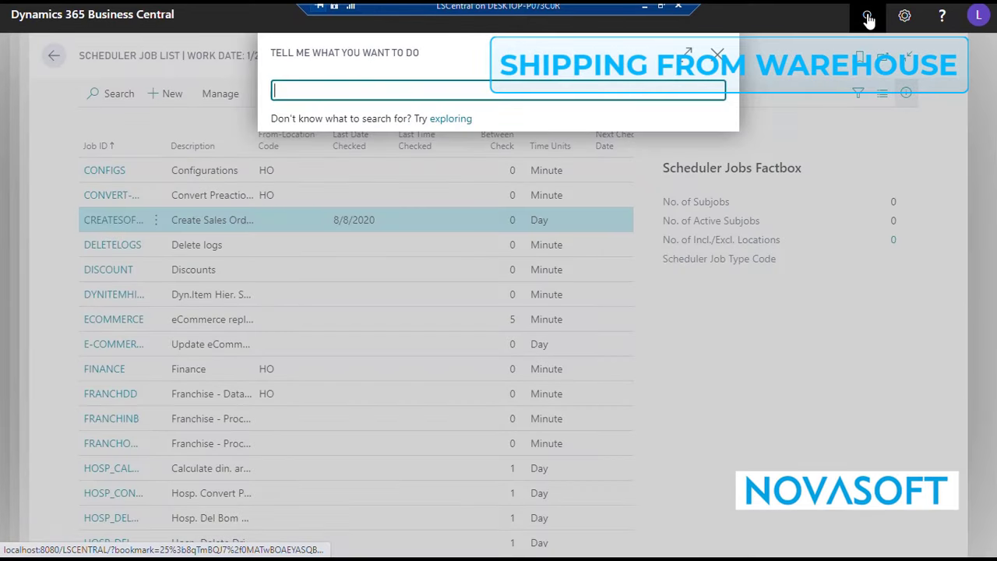
pyautogui.write('sales orders')
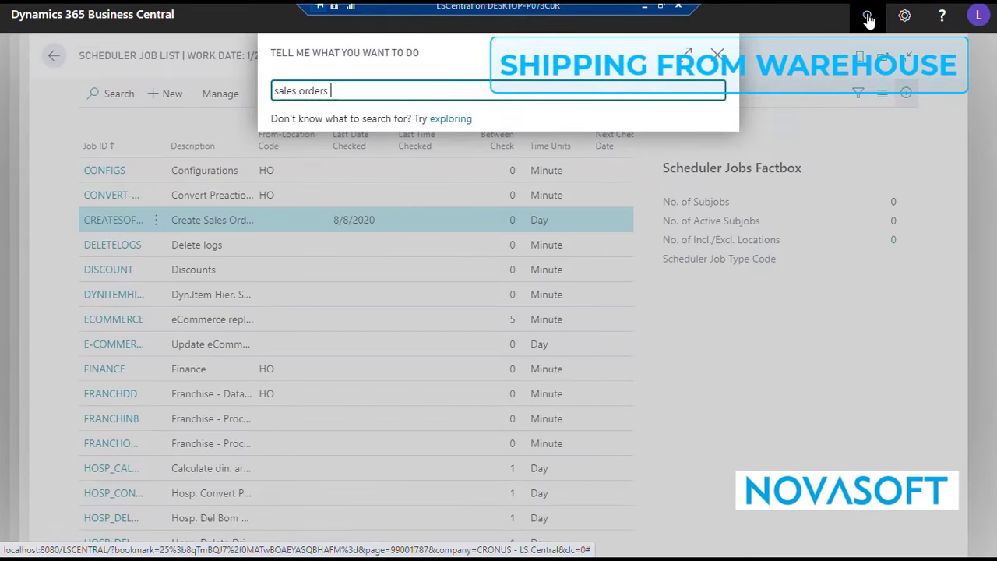
pyautogui.click(309, 160)
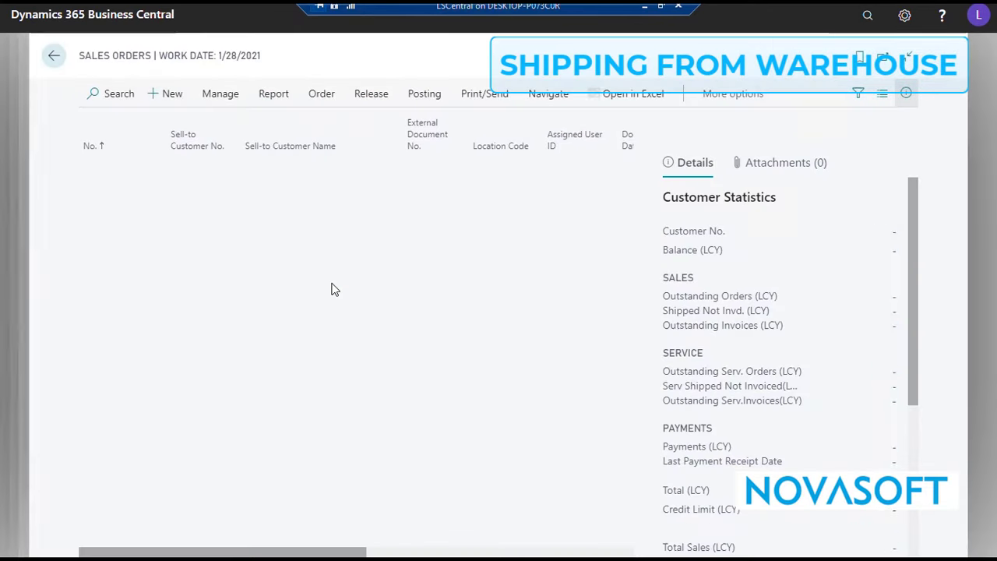
pyautogui.scroll(-6, 252, 514)
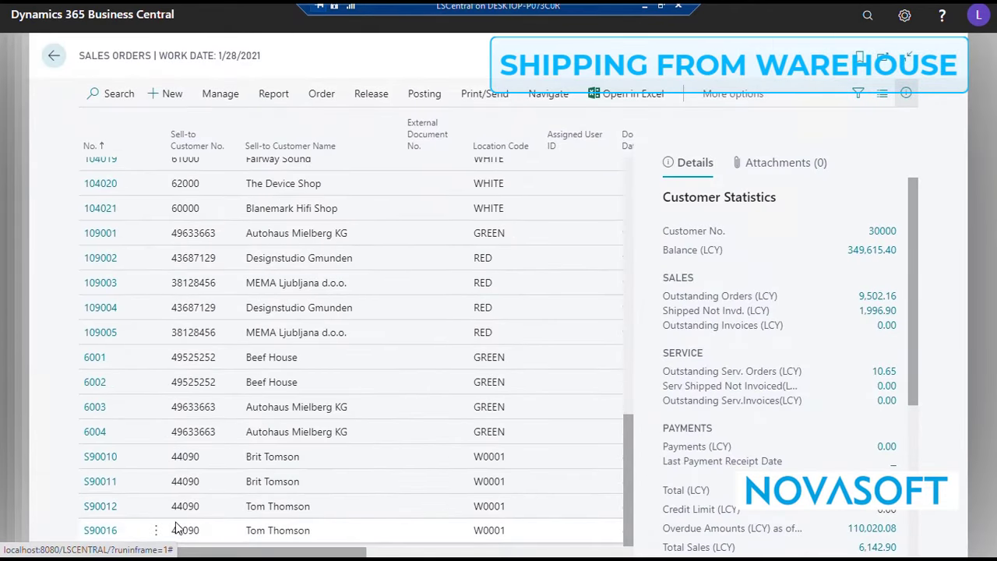
pyautogui.click(97, 531)
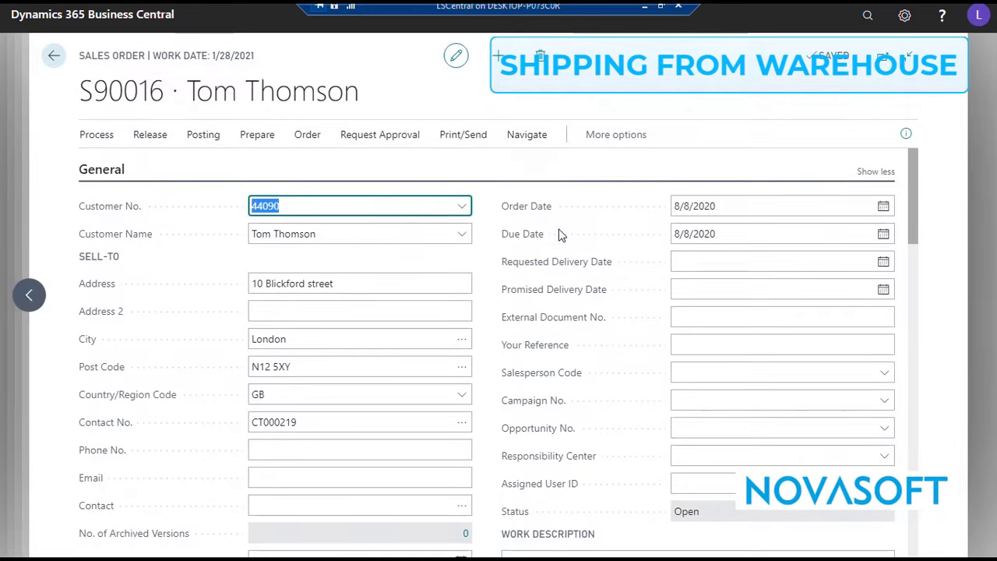
# Examine the sales order's Bag Linda line, its VAT totals and its invoice details.
pyautogui.scroll(-3, 559, 235)
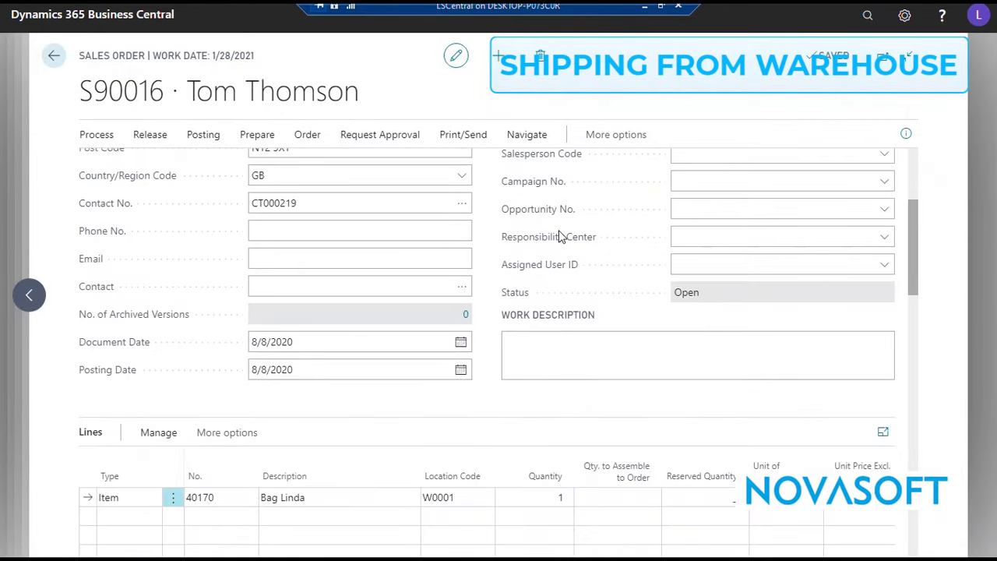
pyautogui.scroll(-4, 558, 237)
pyautogui.scroll(-1, 545, 296)
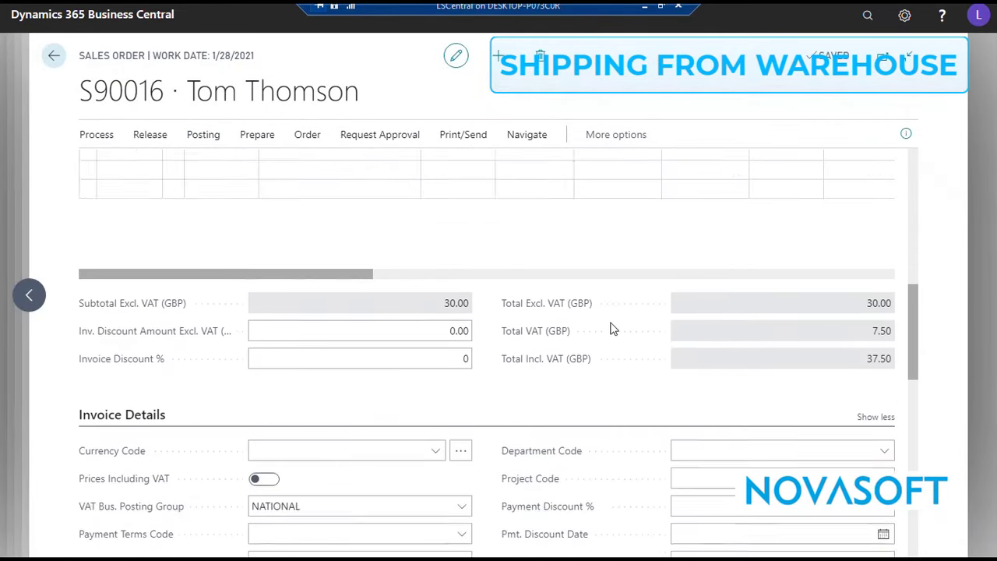
pyautogui.scroll(-2, 611, 329)
pyautogui.scroll(6, 451, 319)
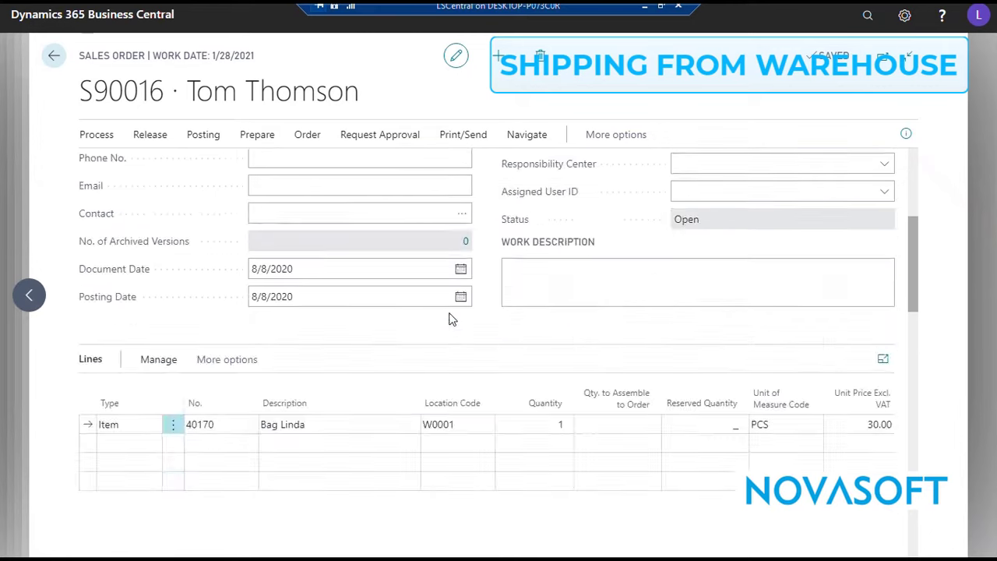
pyautogui.scroll(4, 451, 320)
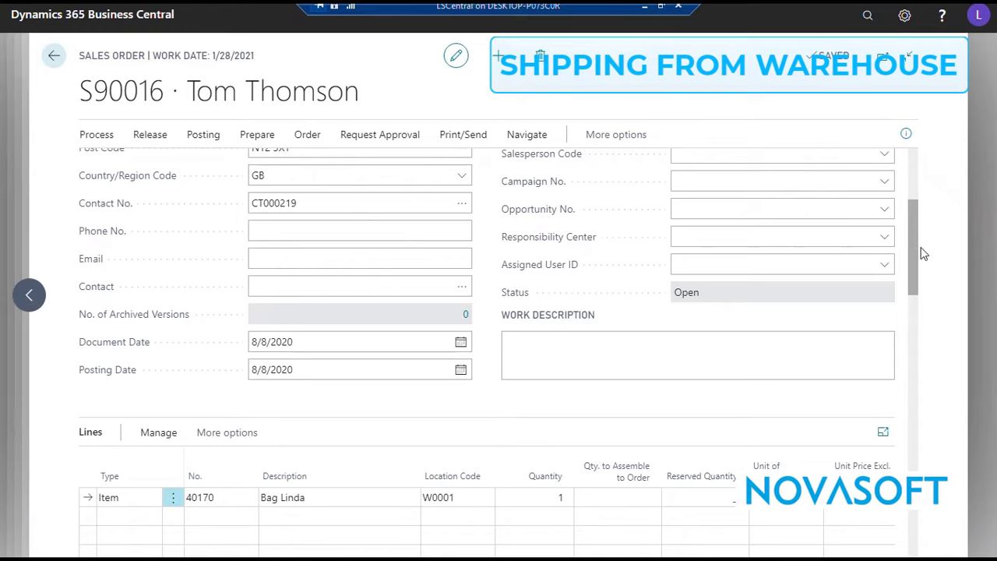
pyautogui.moveTo(915, 263); pyautogui.dragTo(916, 183)
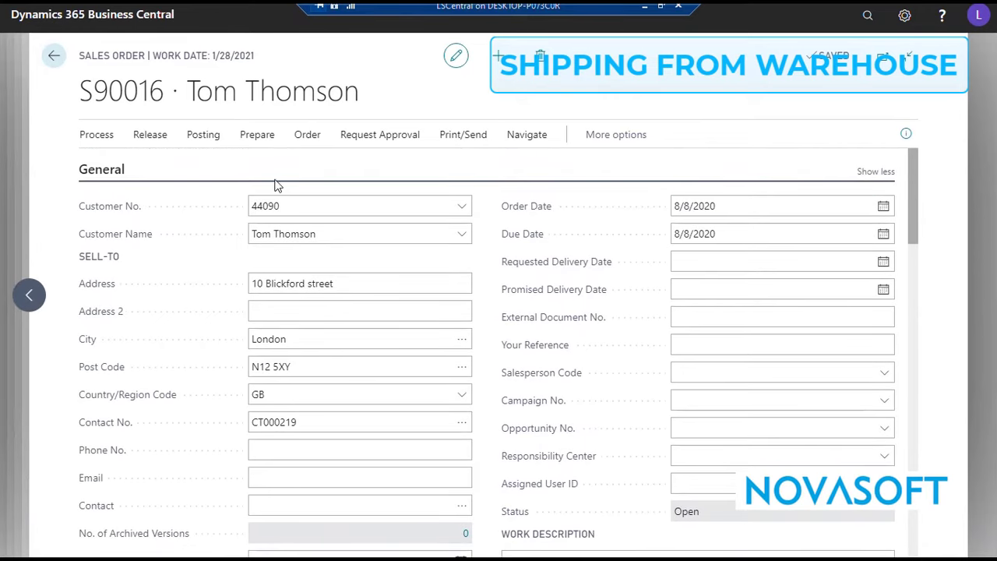
# Release the sales order and post it with the Ship and Invoice option.
pyautogui.click(150, 135)
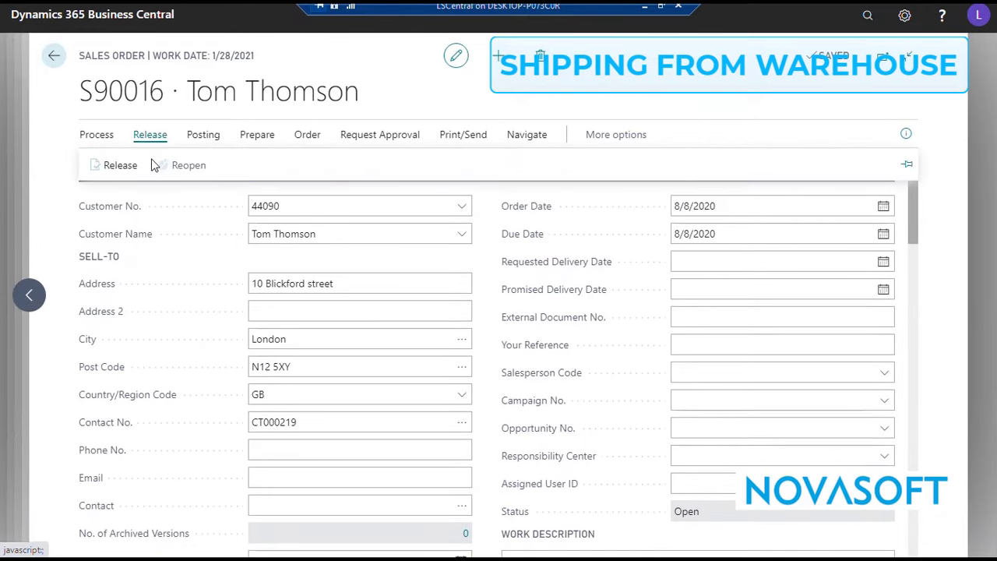
pyautogui.click(94, 172)
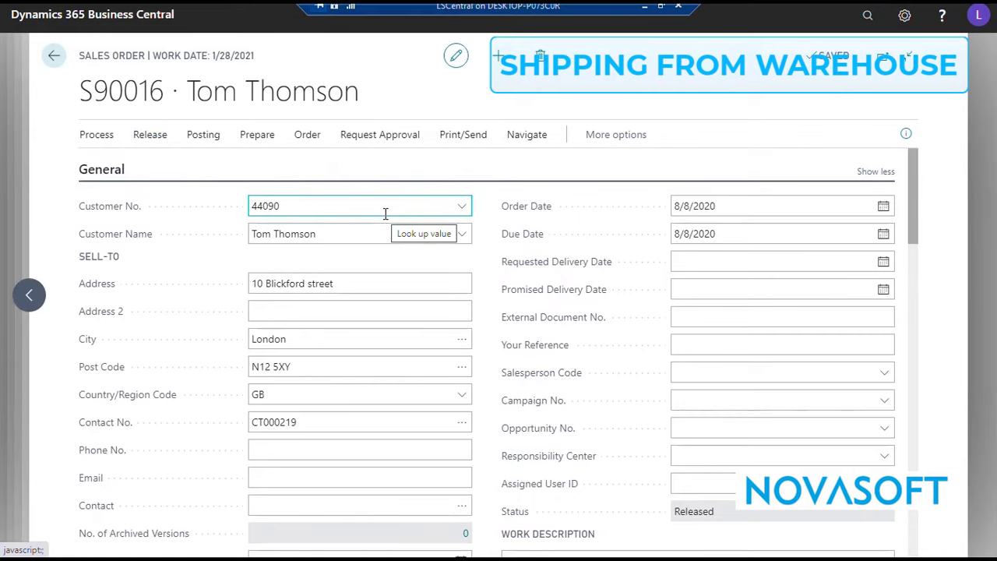
pyautogui.click(201, 137)
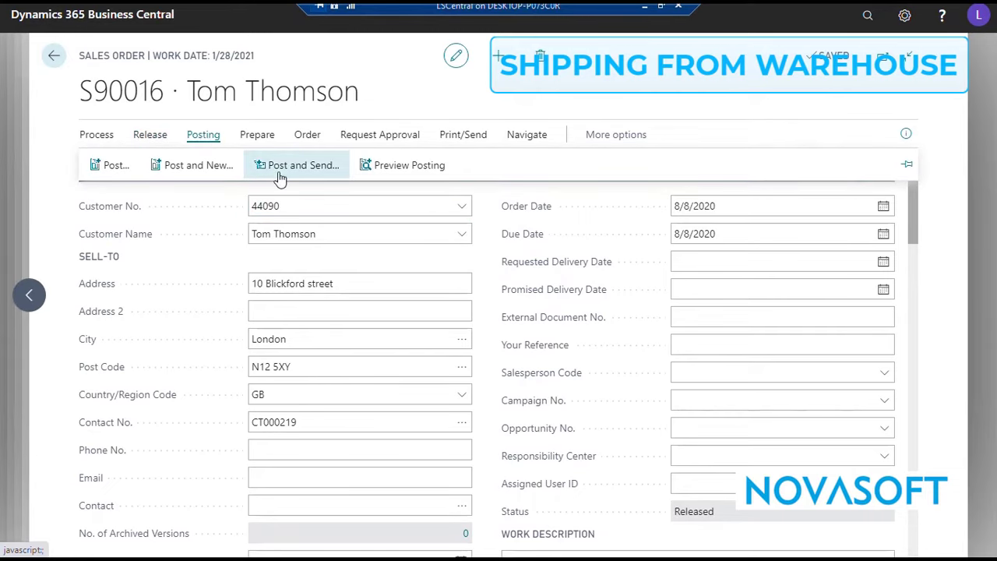
pyautogui.click(108, 165)
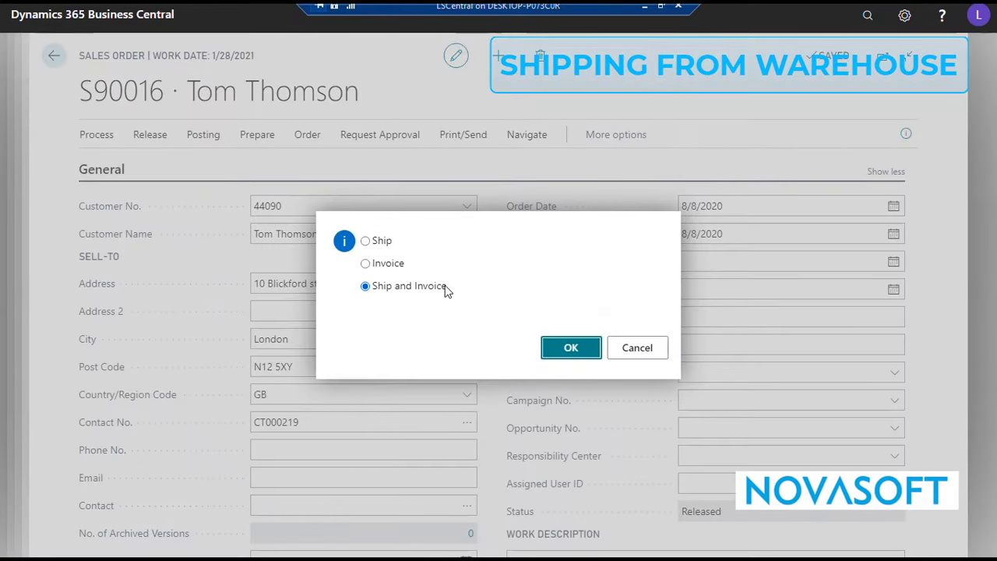
pyautogui.click(571, 347)
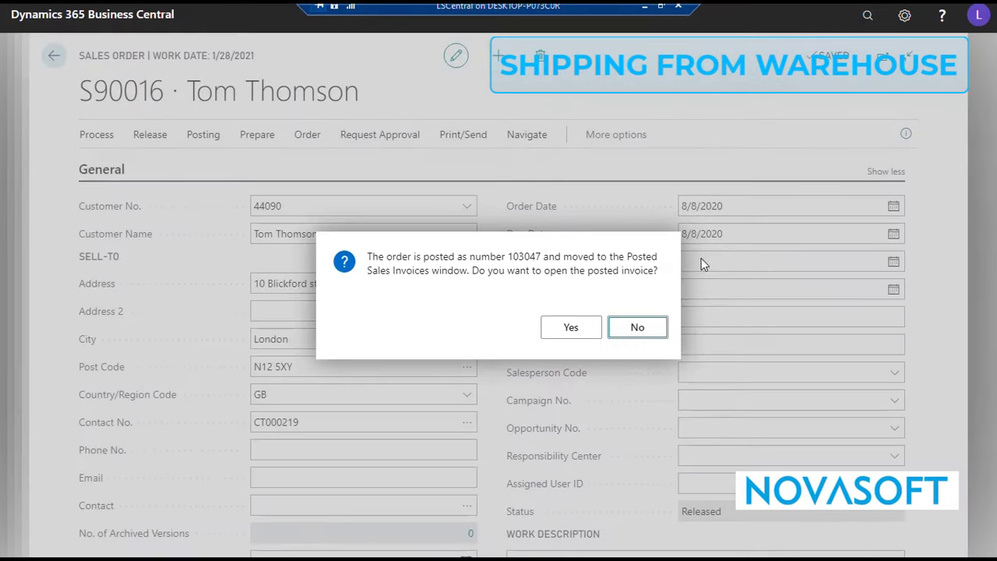
# Open the posted sales invoice and print it.
pyautogui.click(588, 326)
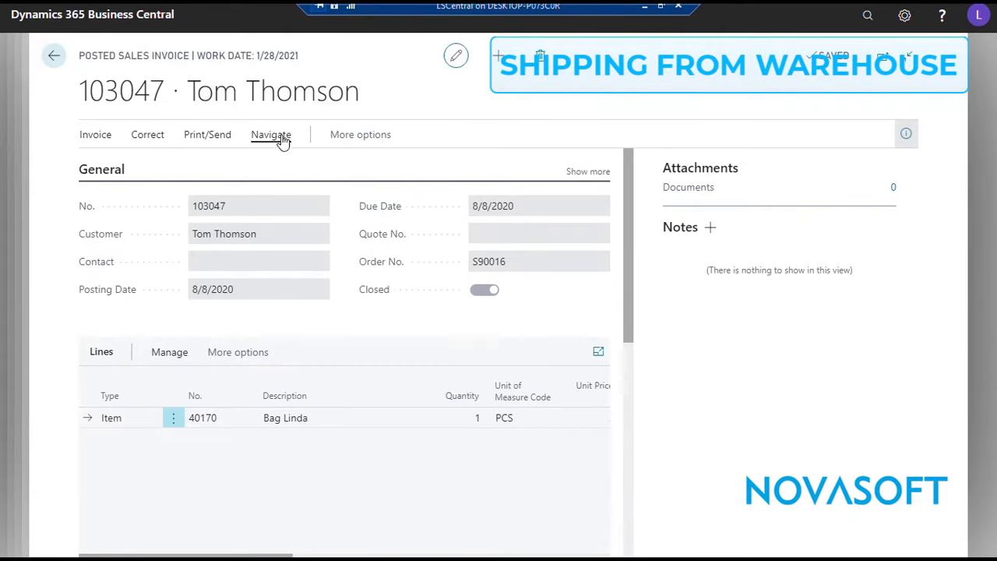
pyautogui.click(215, 143)
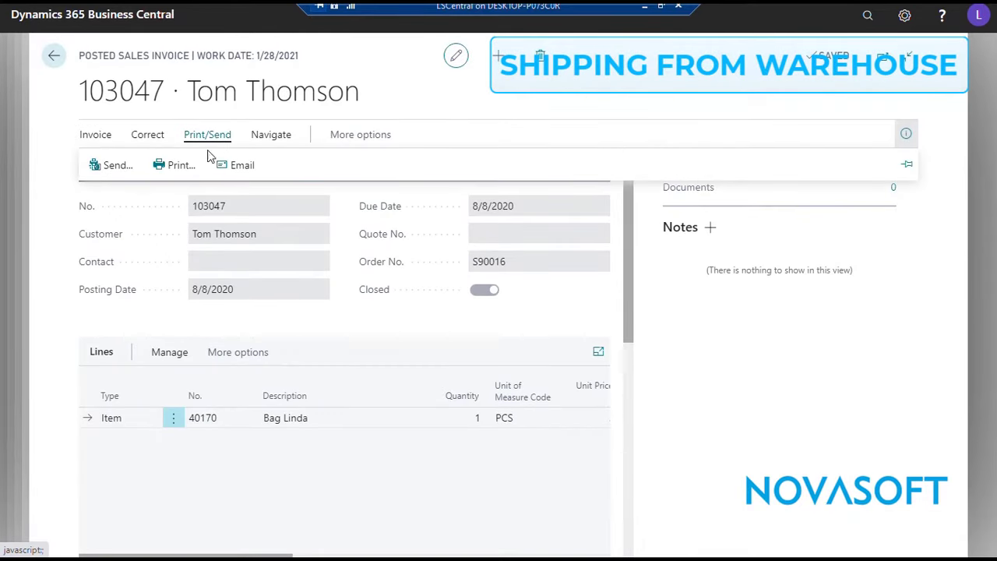
pyautogui.click(183, 178)
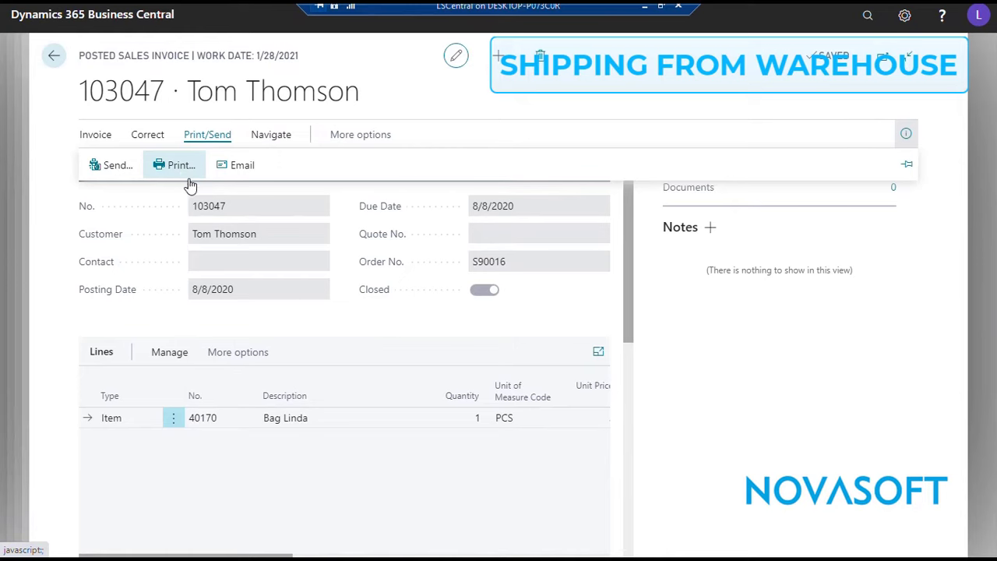
pyautogui.click(522, 532)
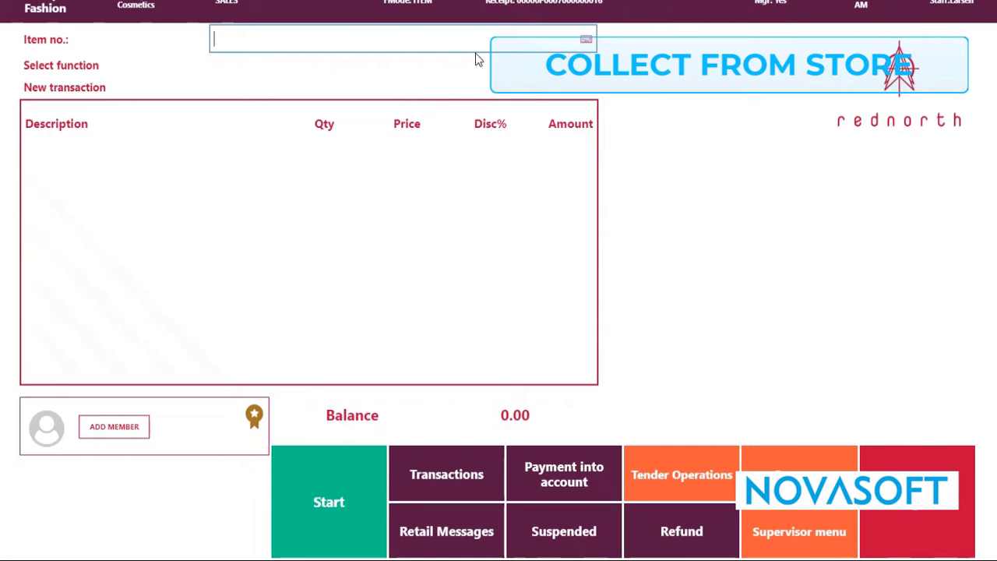
# Switch to the POS, search the items for "linda" and add T-shirt Linda Wear in variant YELLOW/34 to the transaction.
pyautogui.write('inda')
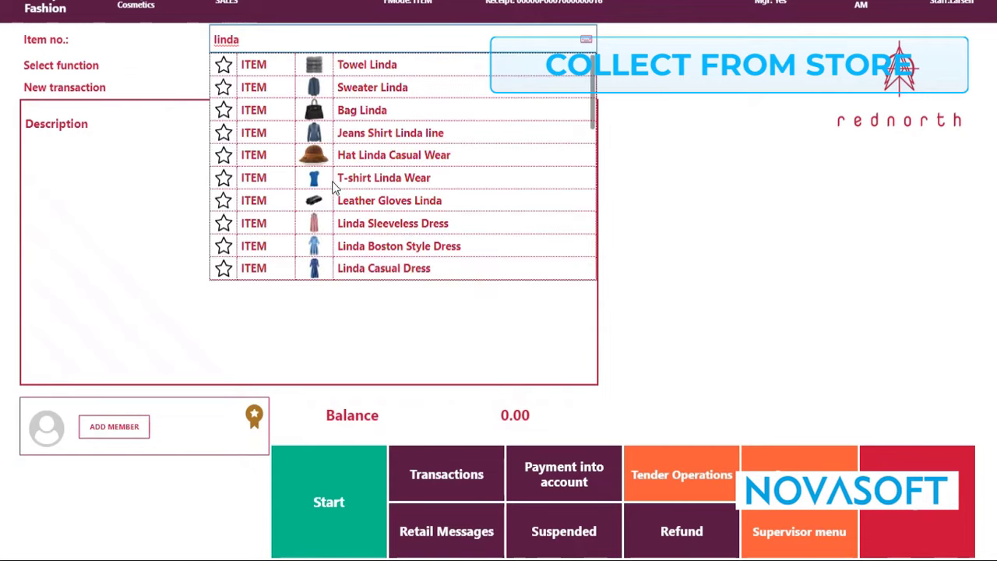
pyautogui.click(592, 270)
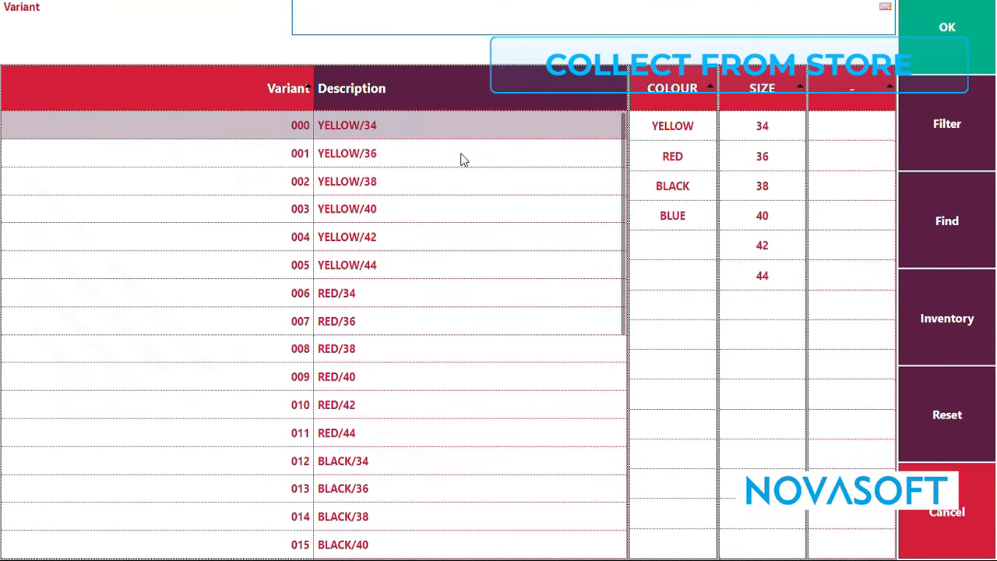
pyautogui.click(374, 125)
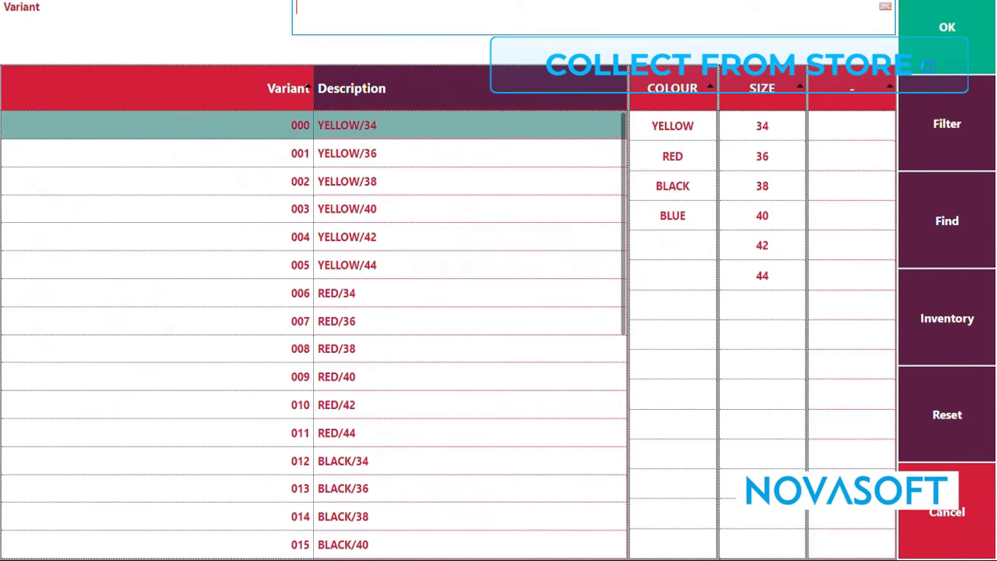
pyautogui.click(941, 47)
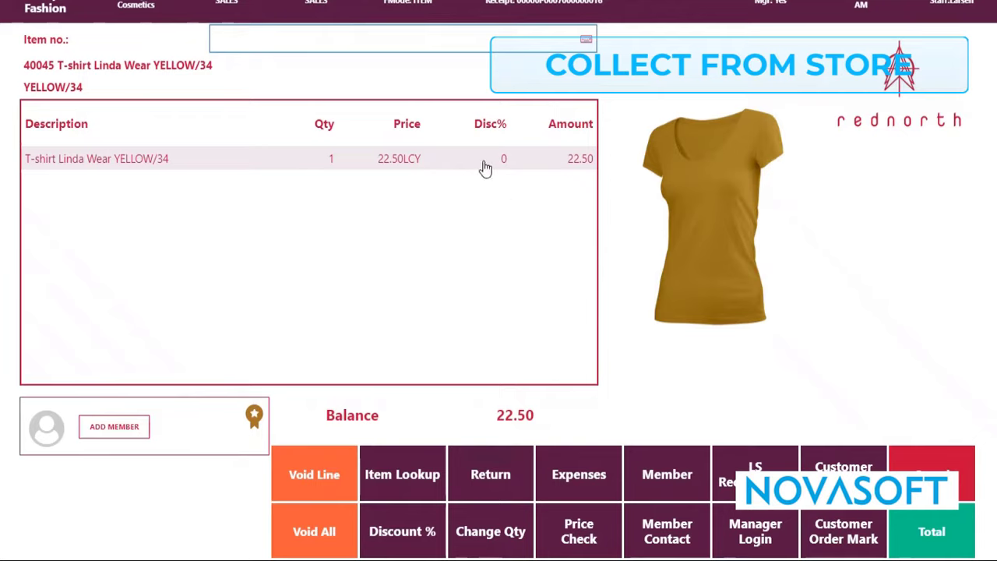
# Create a customer order for the T-shirt with the sourcing location Collect at Saalora - Cosmetics.
pyautogui.click(403, 531)
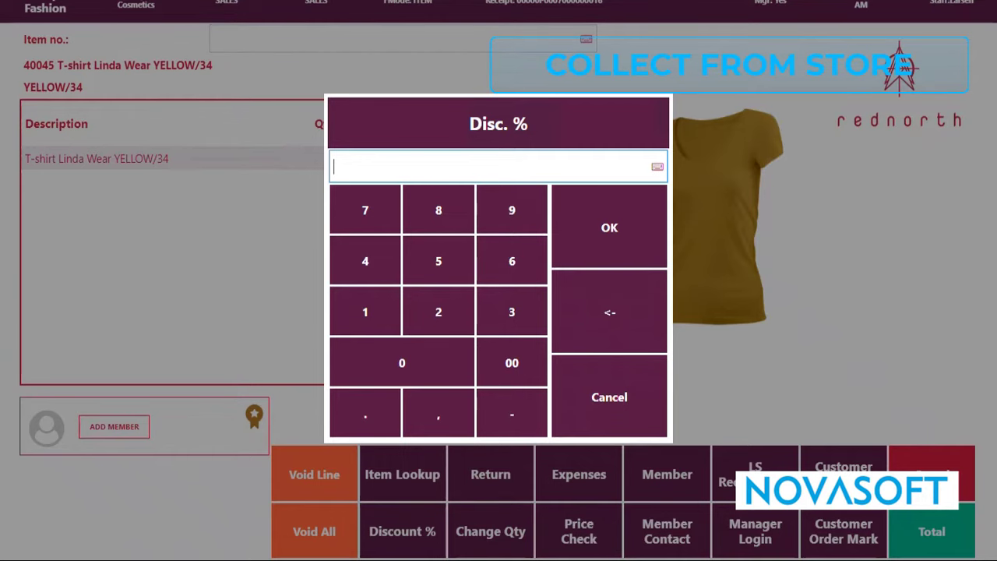
pyautogui.click(638, 389)
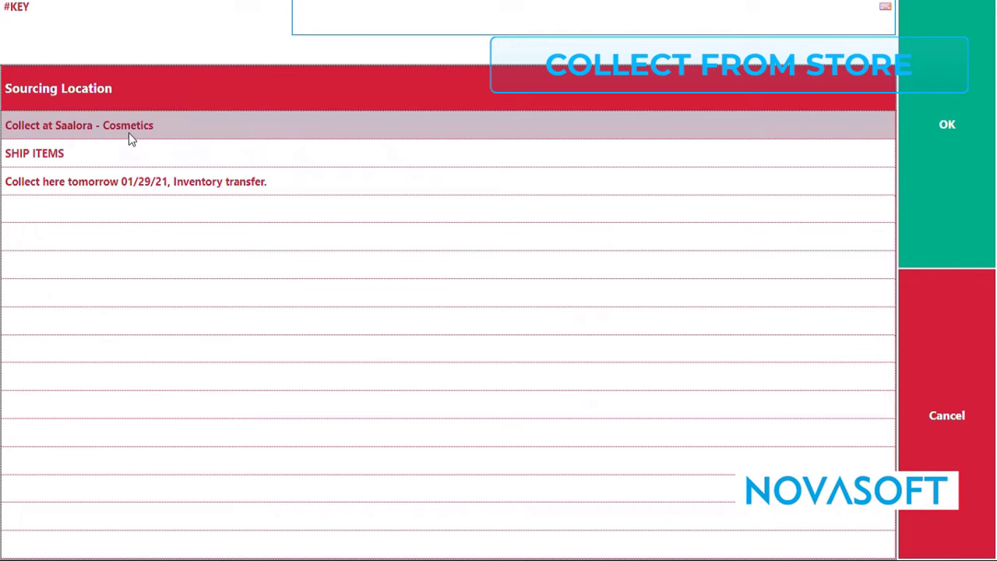
pyautogui.click(947, 125)
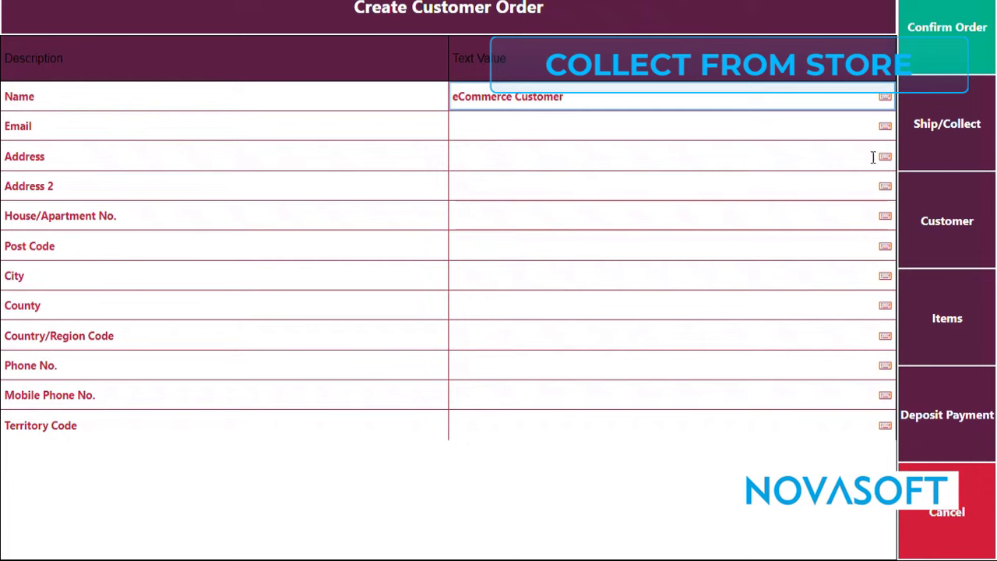
# Search the member contacts by partial name and assign the third listed member to the customer order.
pyautogui.click(948, 255)
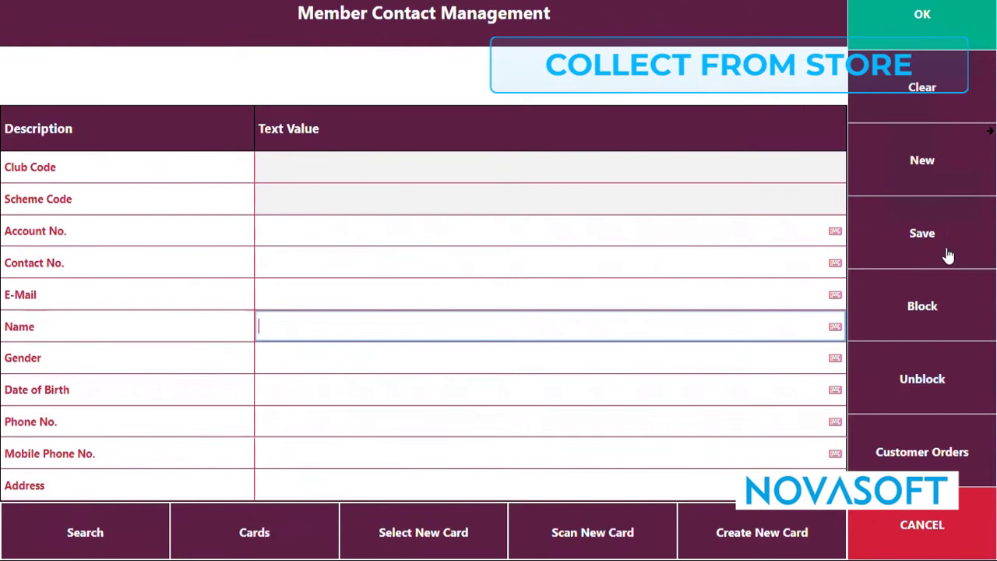
pyautogui.write('tom')
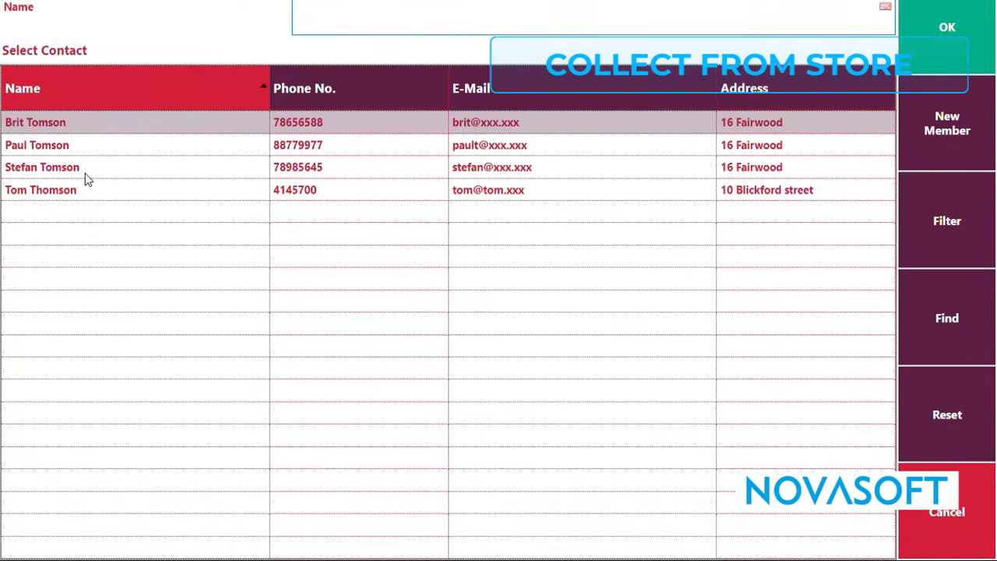
pyautogui.click(85, 169)
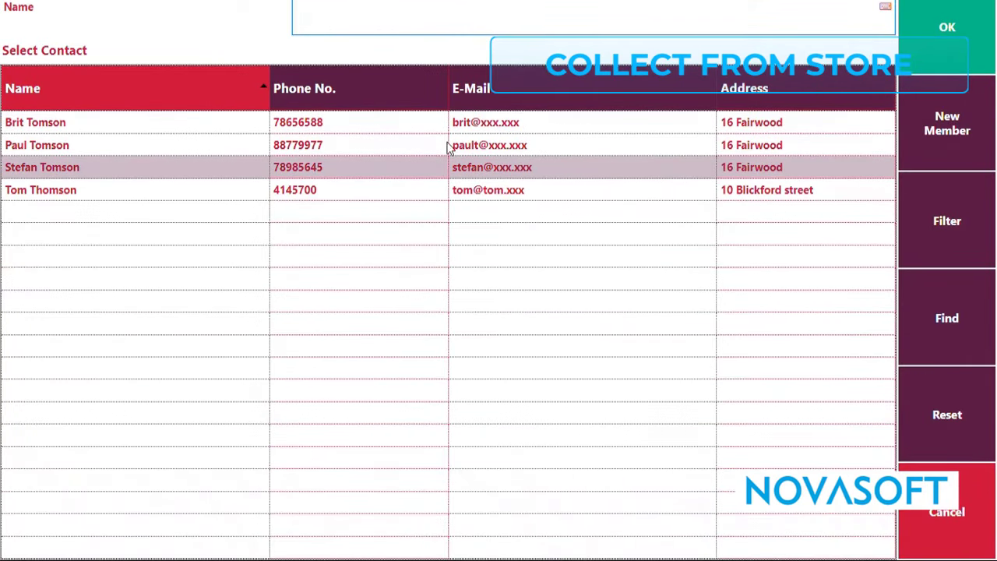
pyautogui.click(925, 63)
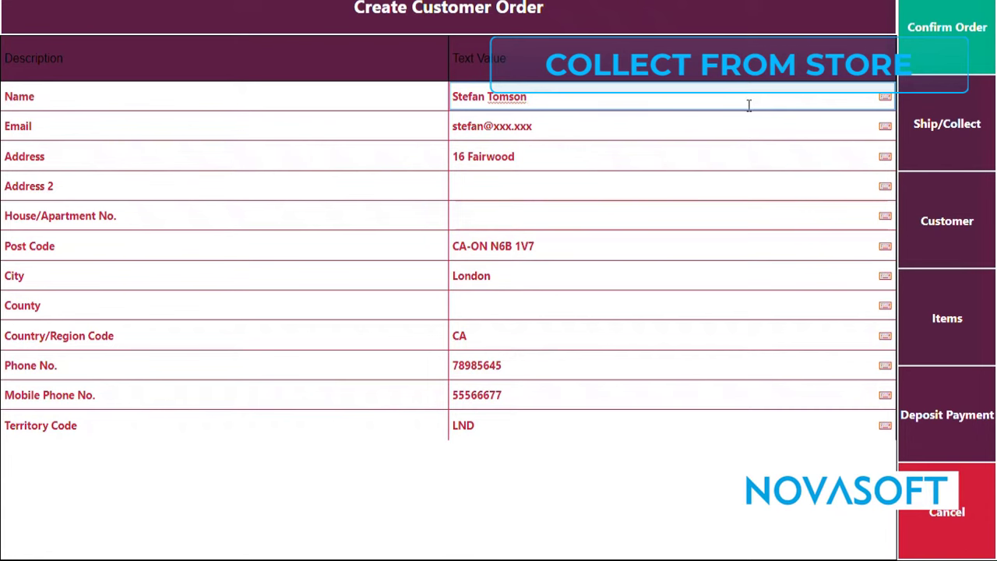
# Confirm the customer order and pay its full balance in cash, then check the receipt.
pyautogui.click(913, 56)
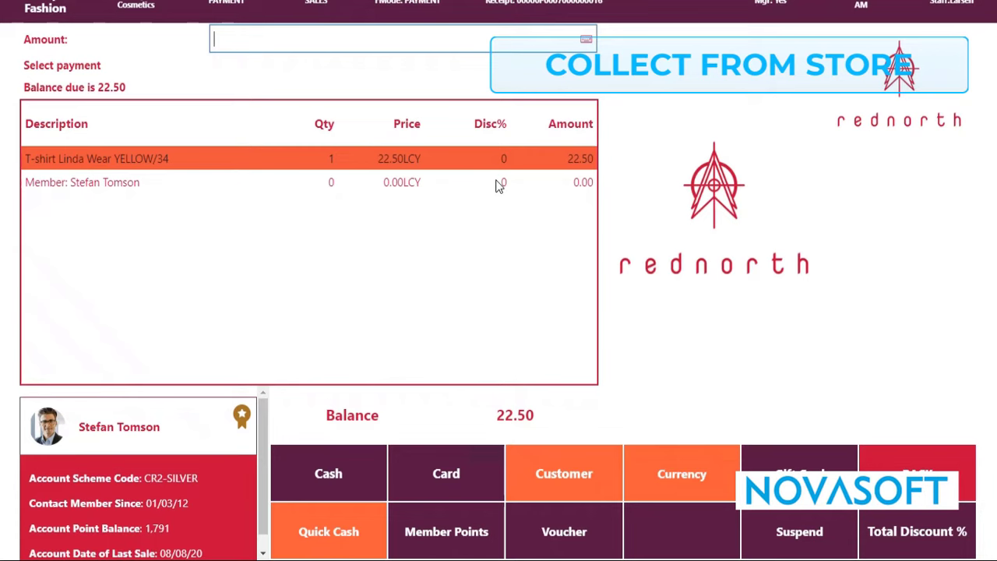
pyautogui.click(352, 482)
pyautogui.click(615, 234)
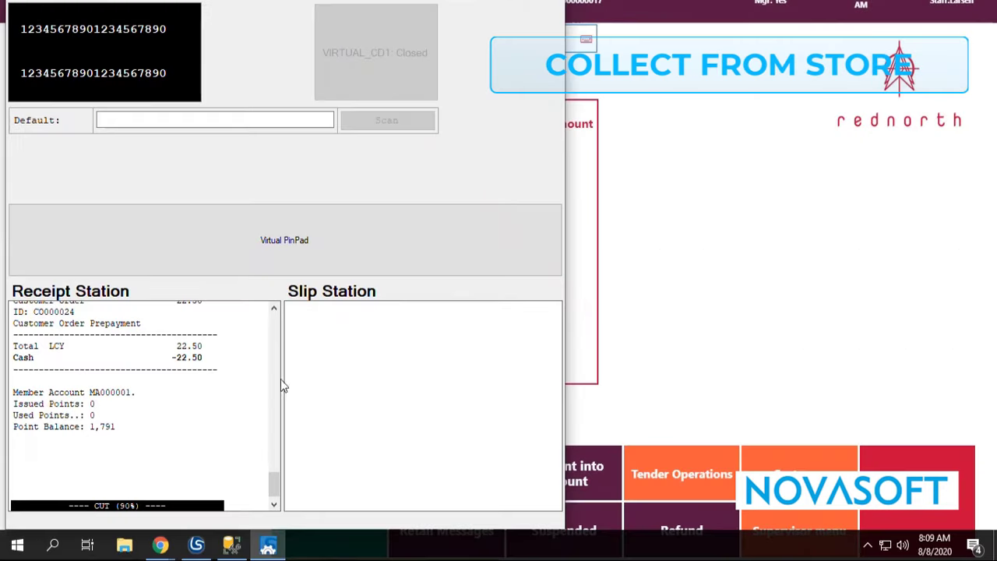
pyautogui.click(274, 309)
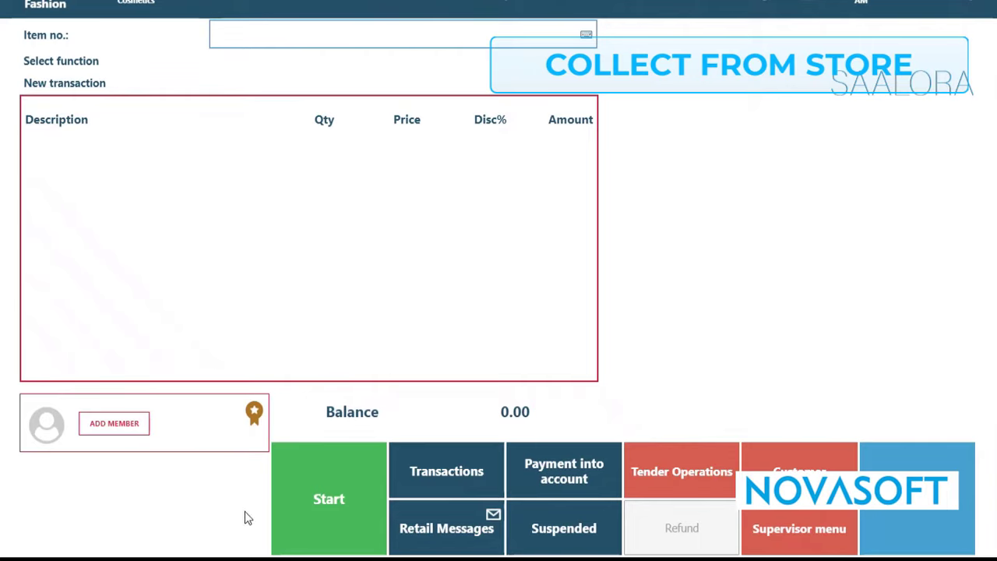
# In the Saalora store's POS, process the newest ready-for-picking retail message and mark the T-shirt Linda Wear line for picking.
pyautogui.click(471, 534)
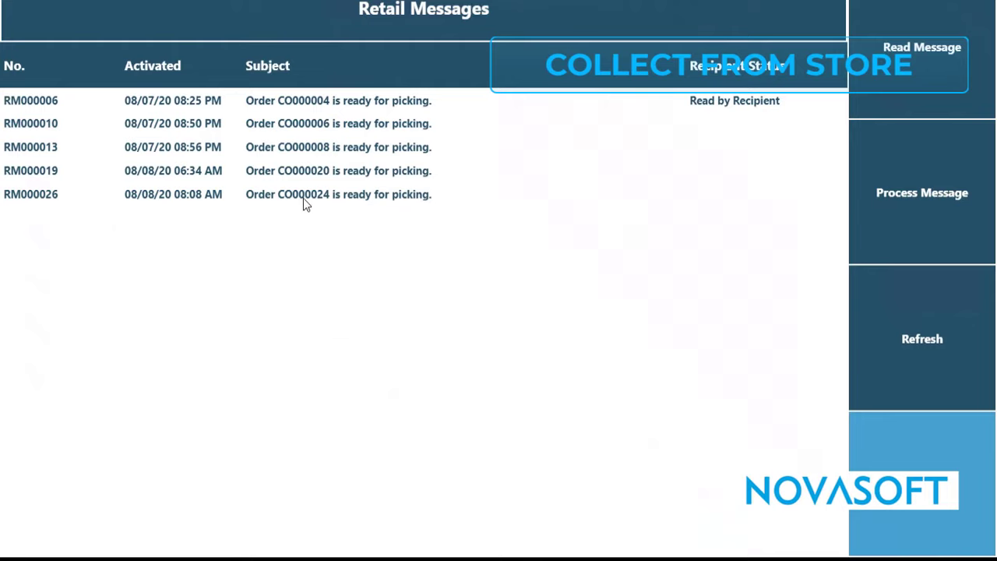
pyautogui.click(923, 220)
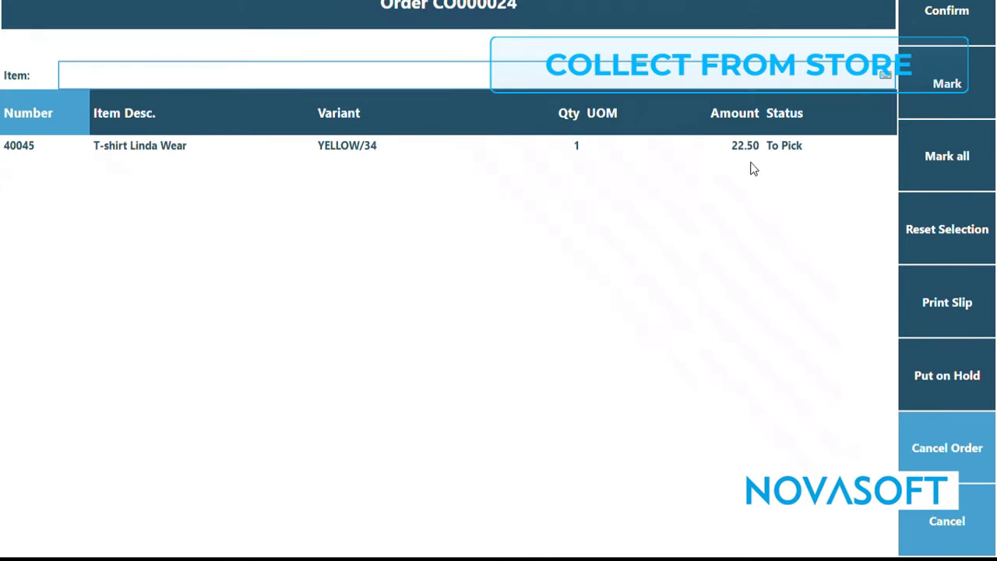
pyautogui.click(916, 101)
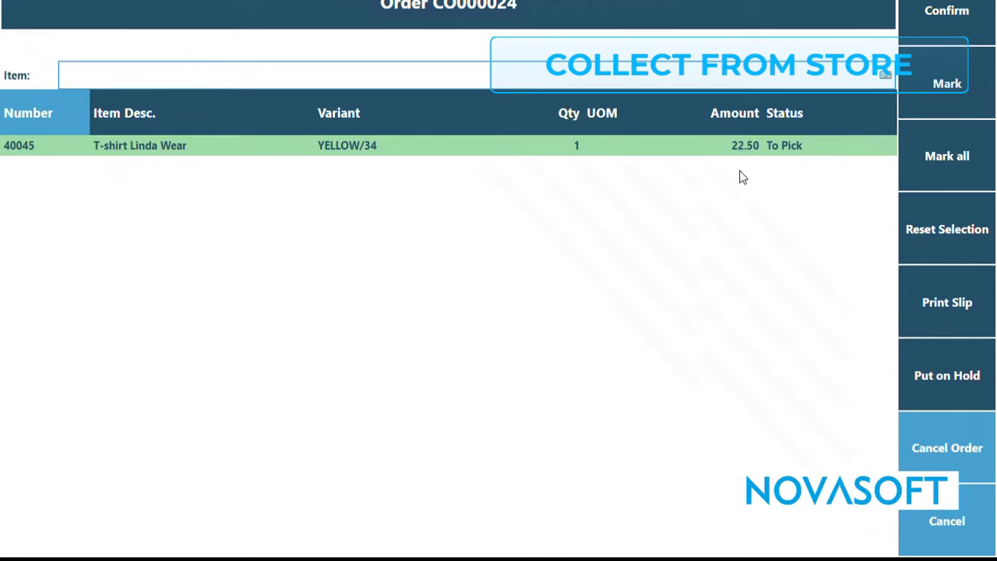
# Confirm the order's picking with "Collect at 3:pm" as the collect location in store.
pyautogui.click(948, 35)
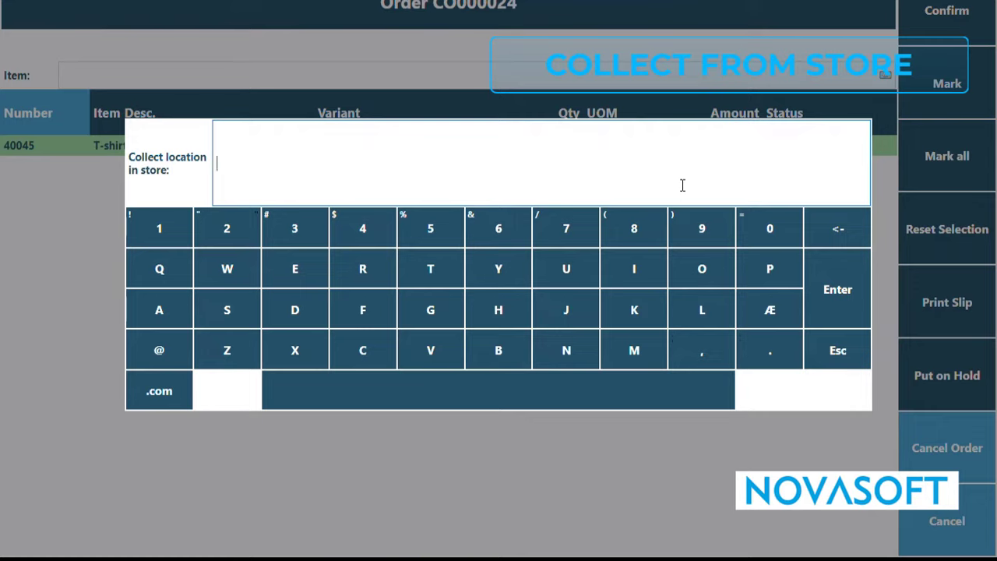
pyautogui.write('Collect at 3:pm')
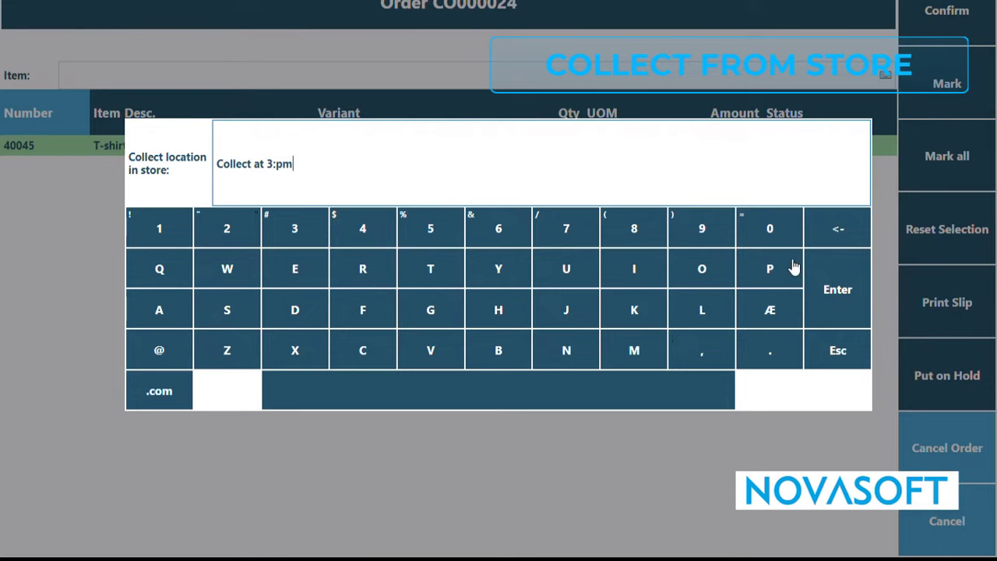
pyautogui.click(839, 302)
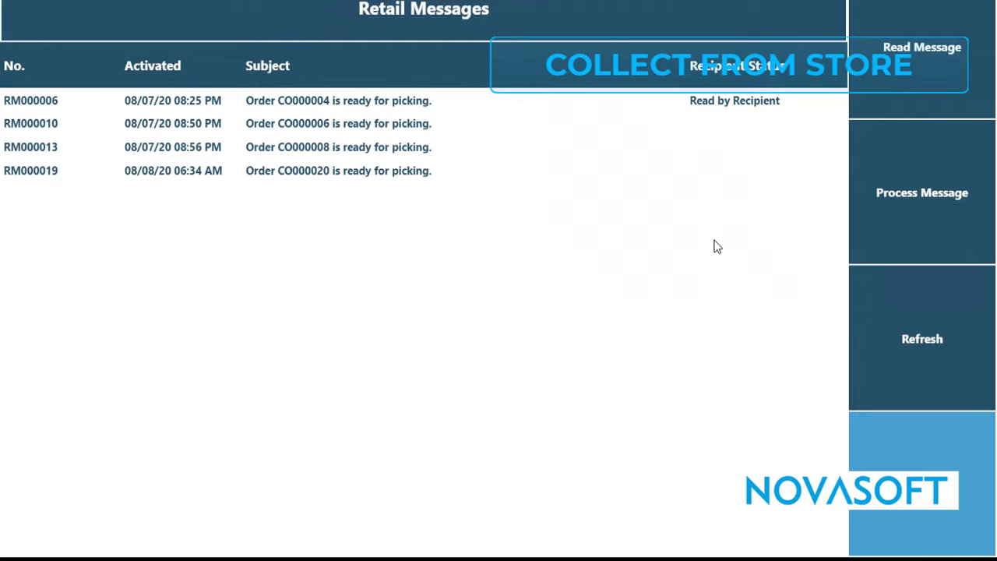
# Leave the retail messages, start a new transaction and list the customer orders waiting to be collected.
pyautogui.click(890, 464)
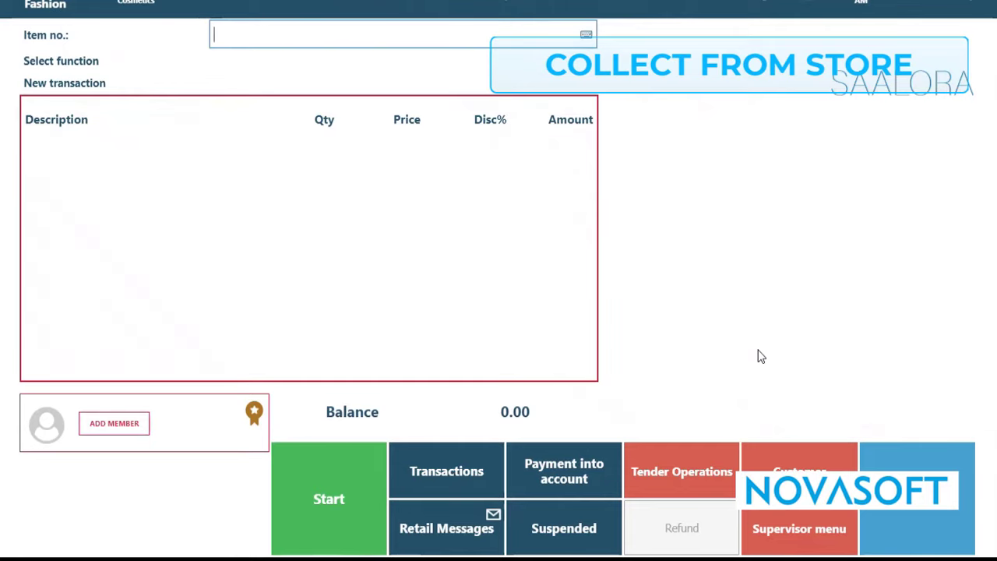
pyautogui.click(361, 521)
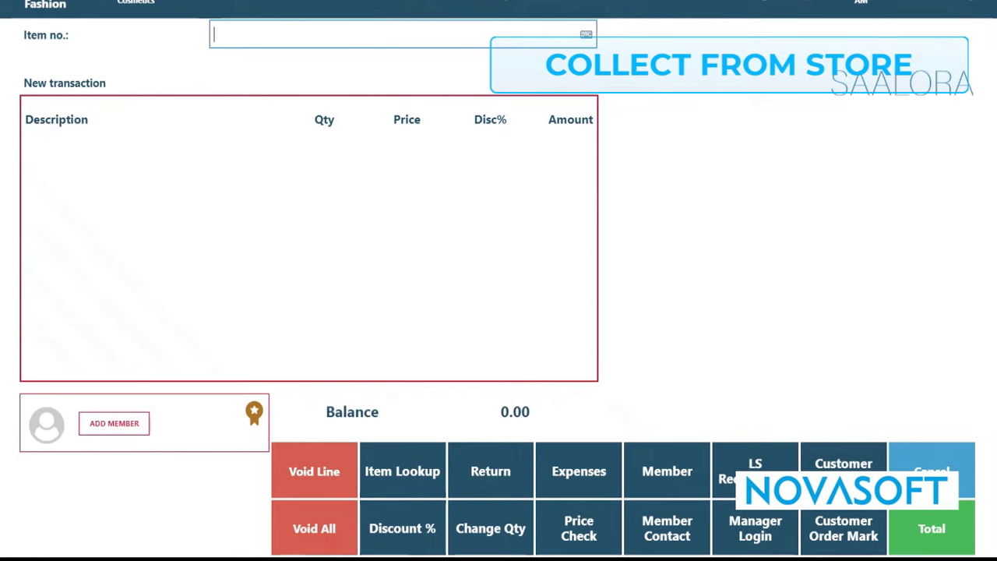
pyautogui.click(843, 465)
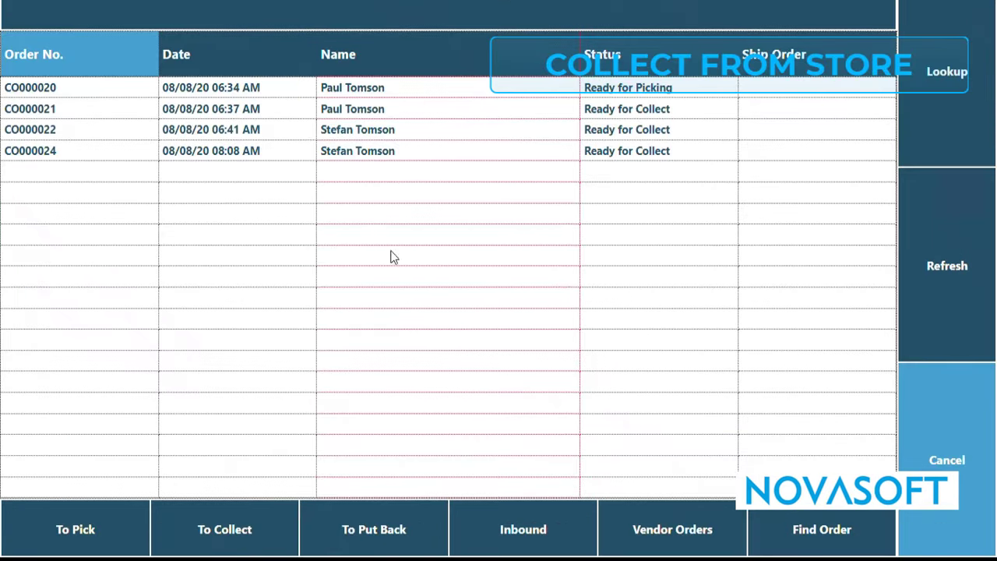
pyautogui.click(250, 155)
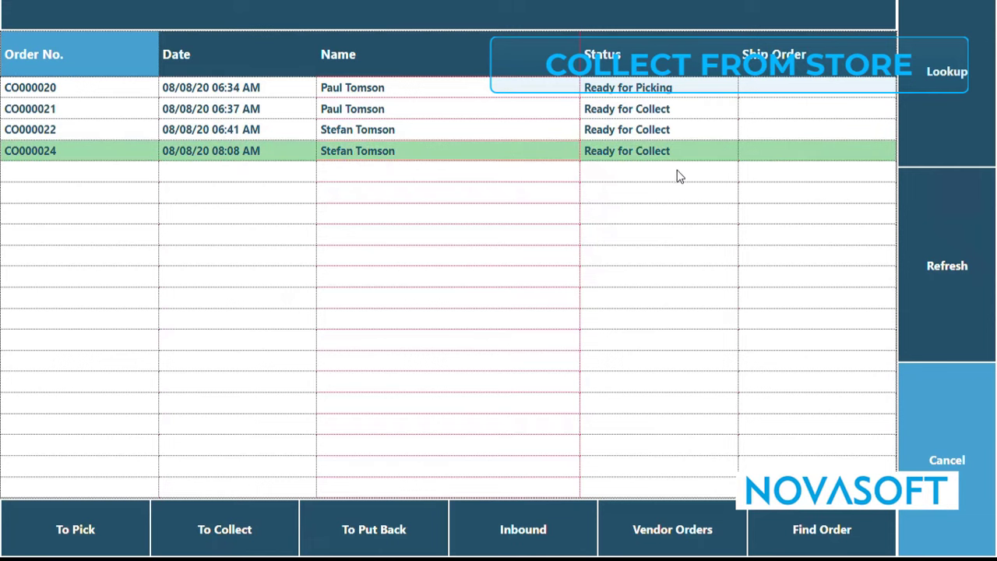
pyautogui.click(246, 526)
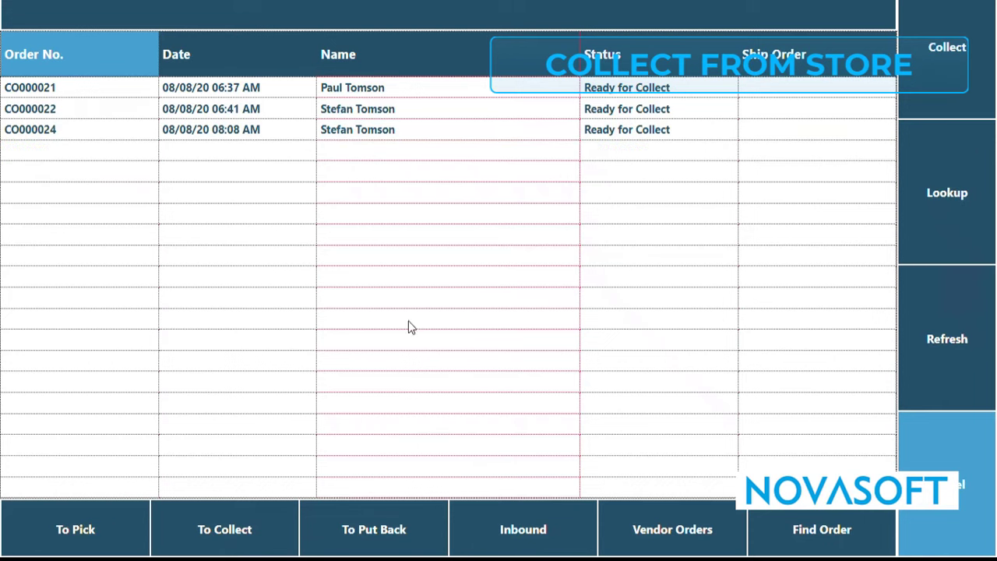
# Collect the newest ready-for-collect customer order and finalise its transaction with the cash tender.
pyautogui.click(352, 135)
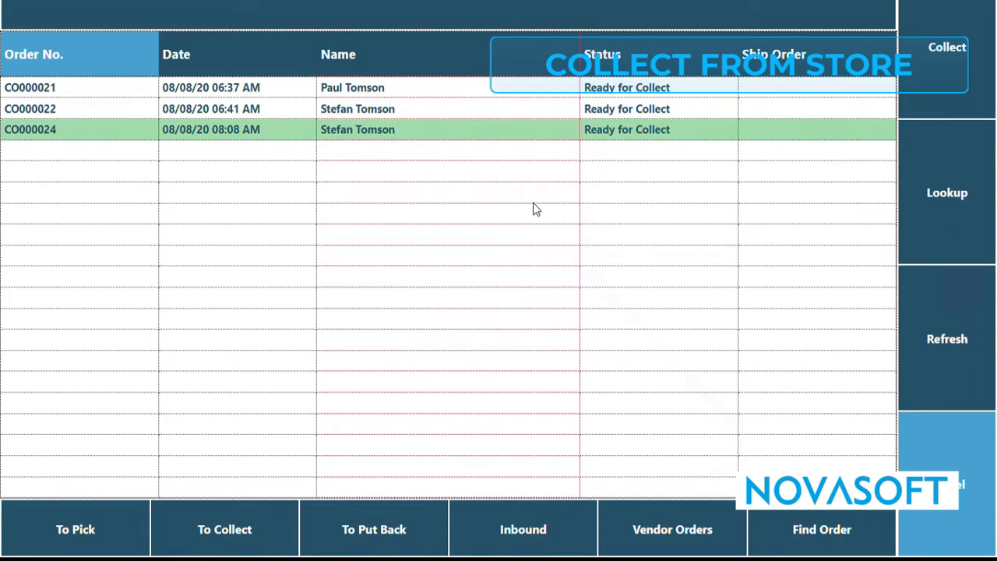
pyautogui.click(949, 72)
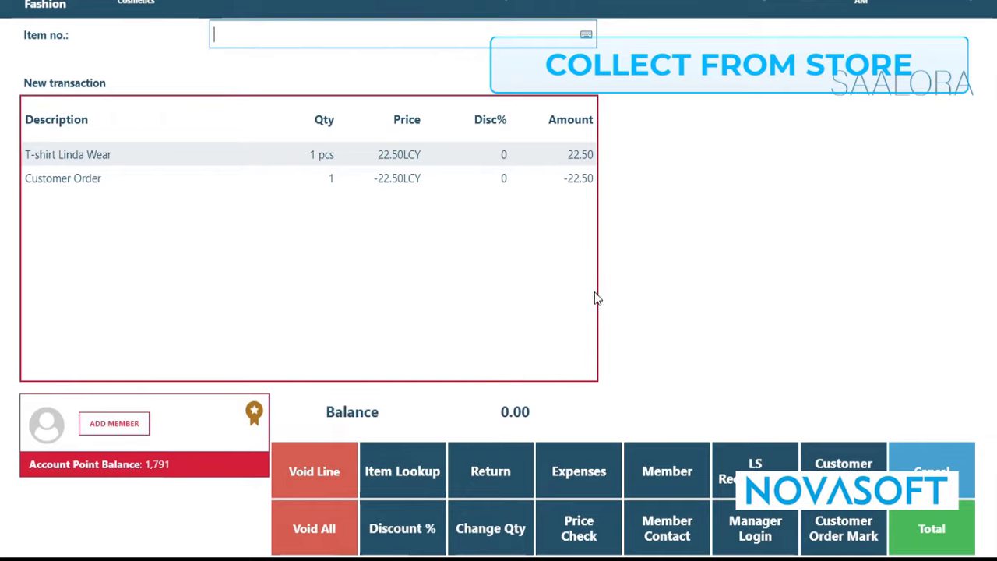
pyautogui.click(927, 528)
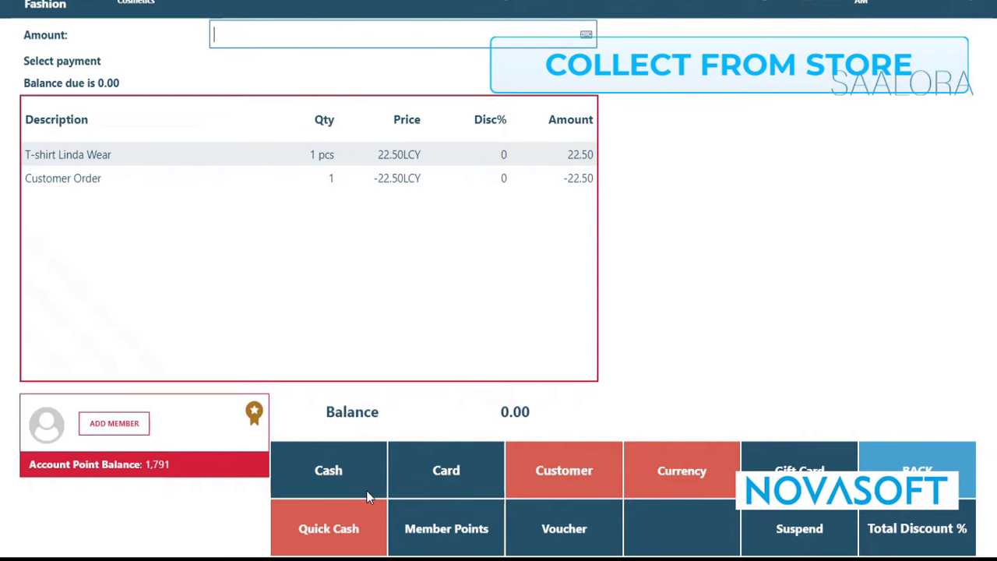
pyautogui.click(371, 463)
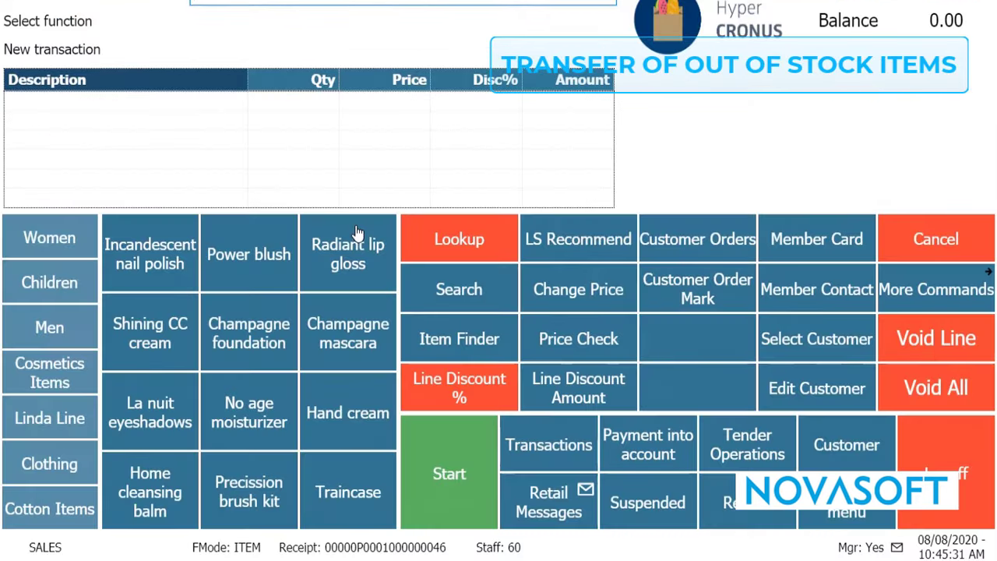
# In the Hyper CRONUS POS, add one Shining CC cream in the MEDIUM variant and one Precission brush kit to the sale.
pyautogui.click(181, 331)
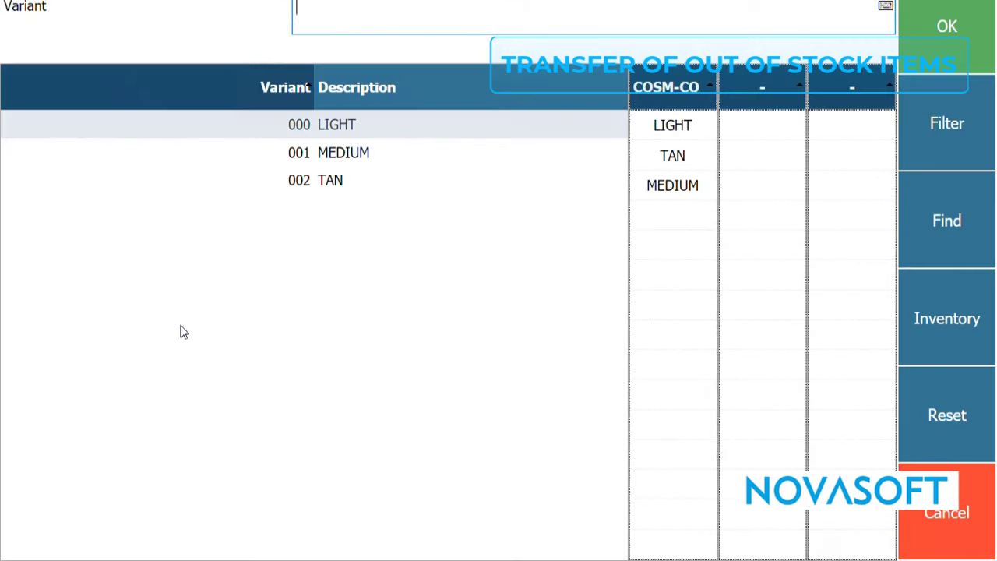
pyautogui.click(361, 157)
pyautogui.click(952, 48)
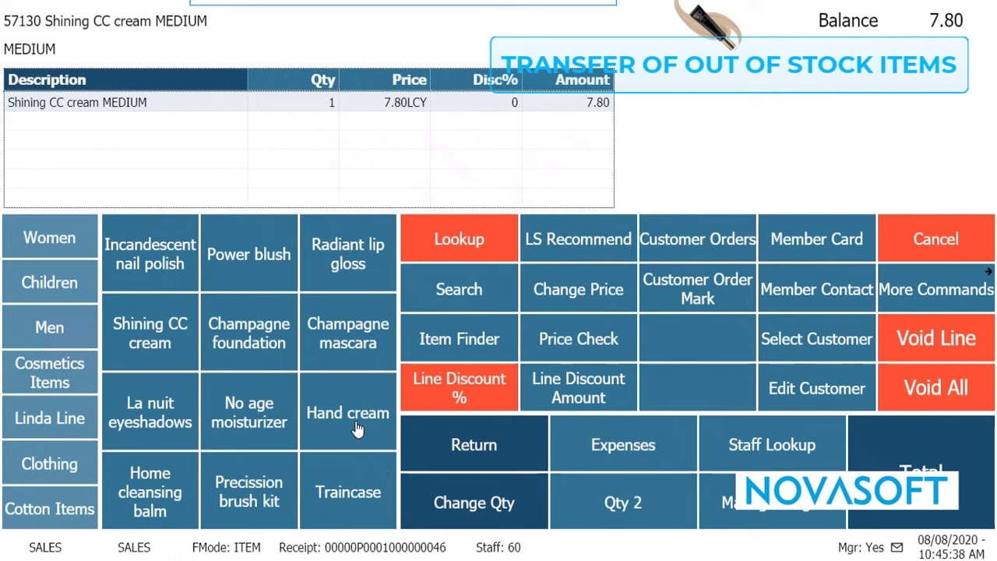
pyautogui.click(270, 488)
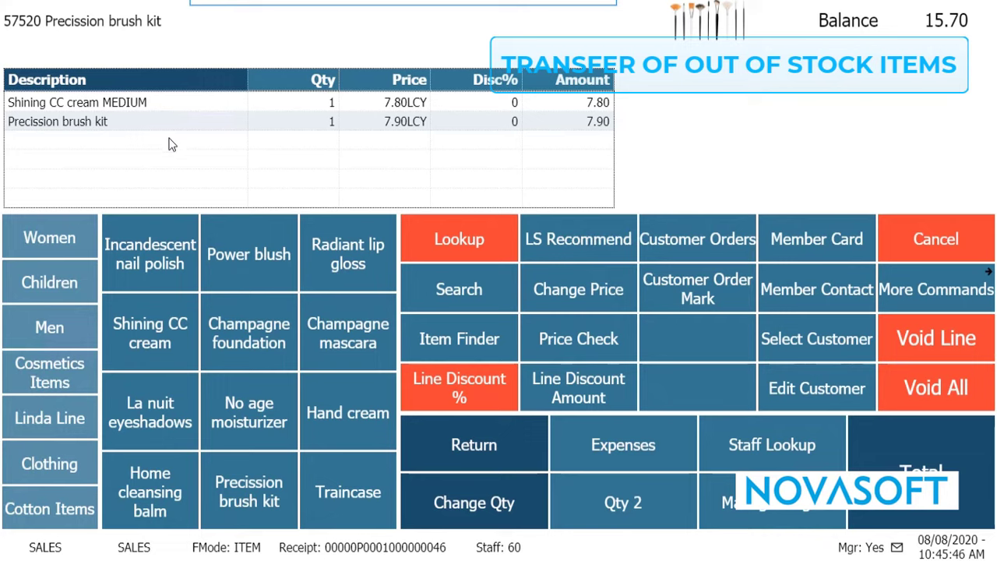
# Mark the Precission brush kit as a customer order and source it as "Collect here Saturday 01/30/21, Inventory transfer.".
pyautogui.click(687, 304)
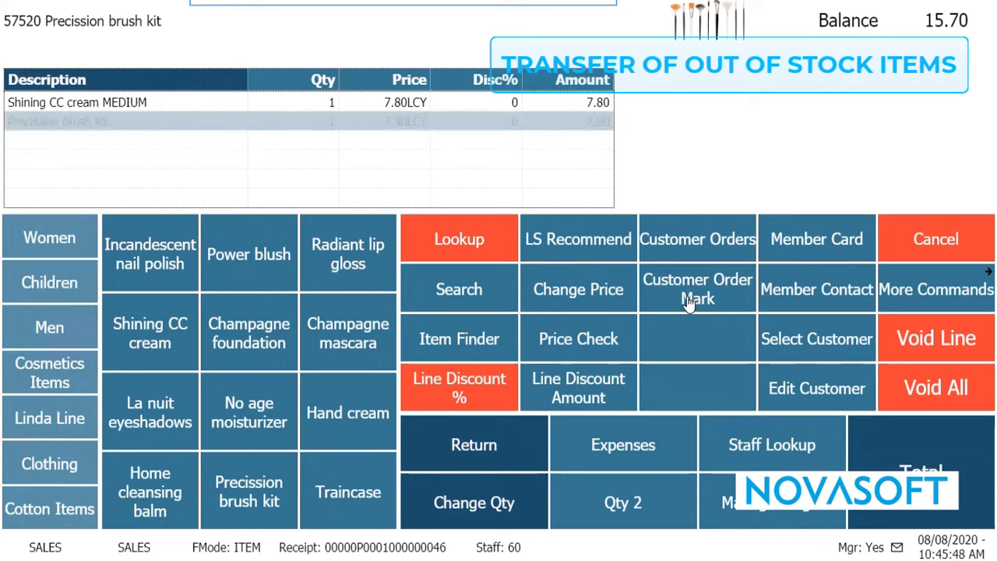
pyautogui.click(892, 450)
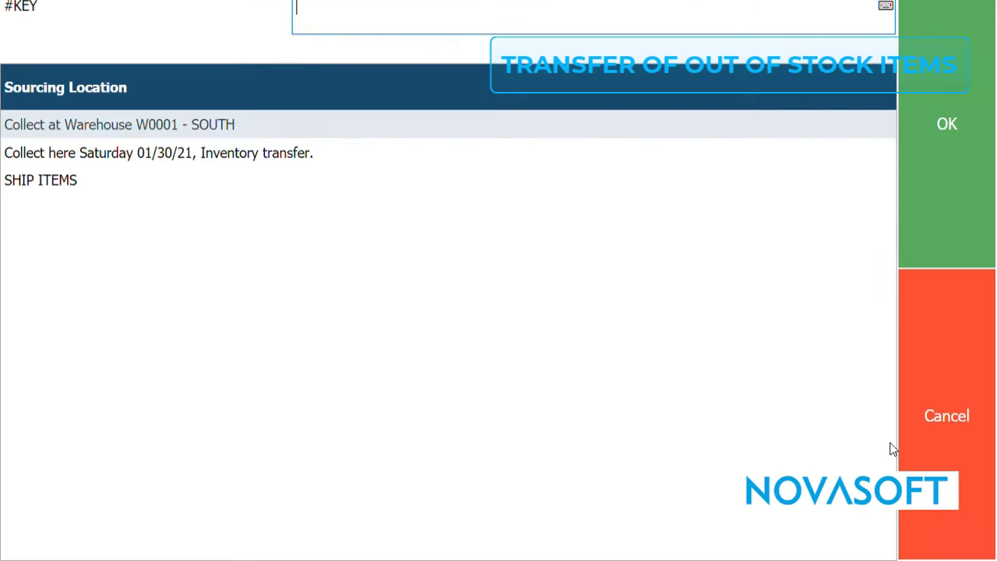
pyautogui.click(257, 161)
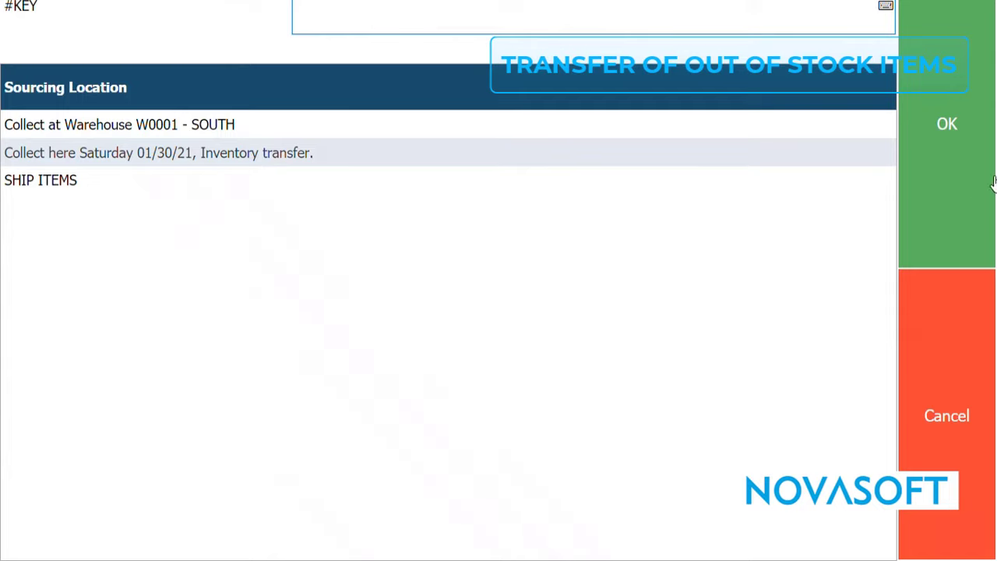
pyautogui.click(959, 158)
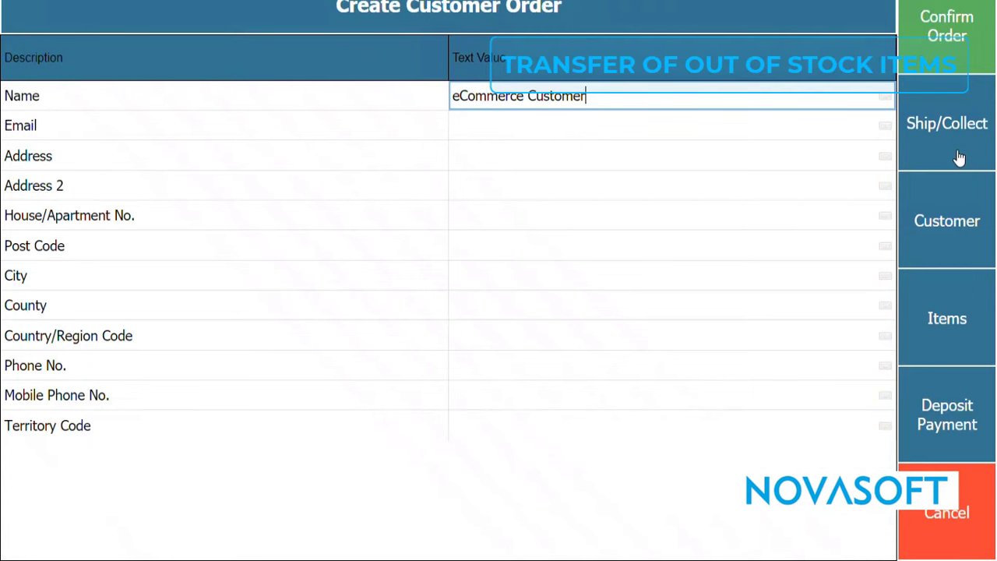
# Search the member contacts by partial name and assign the second listed member to the customer order.
pyautogui.click(947, 264)
pyautogui.write('v')
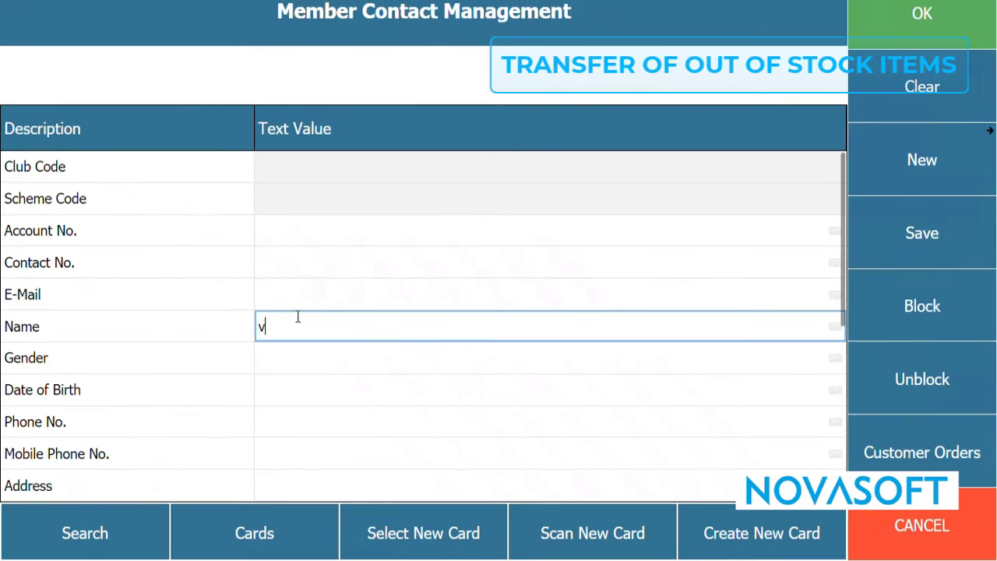
pyautogui.click(132, 541)
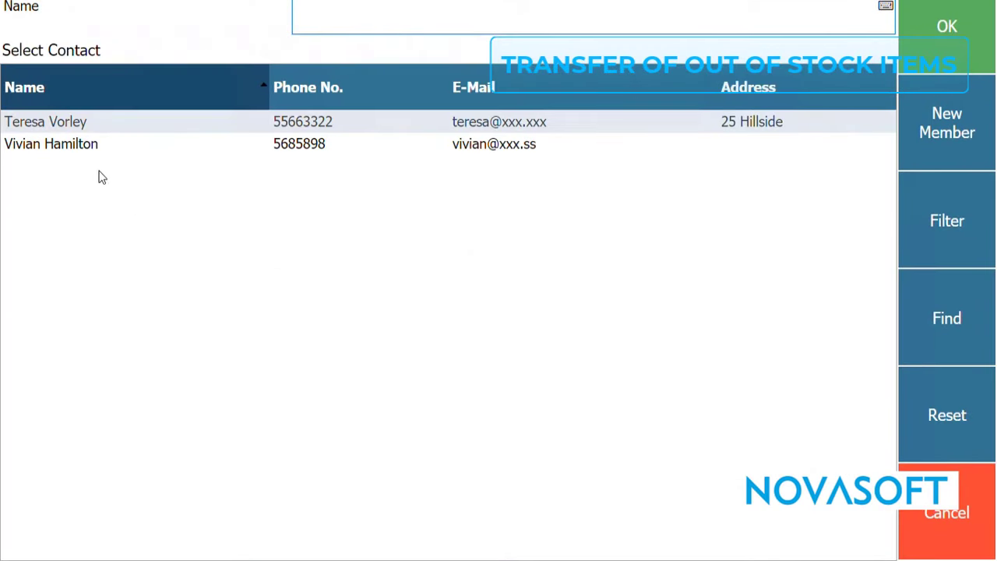
pyautogui.click(85, 151)
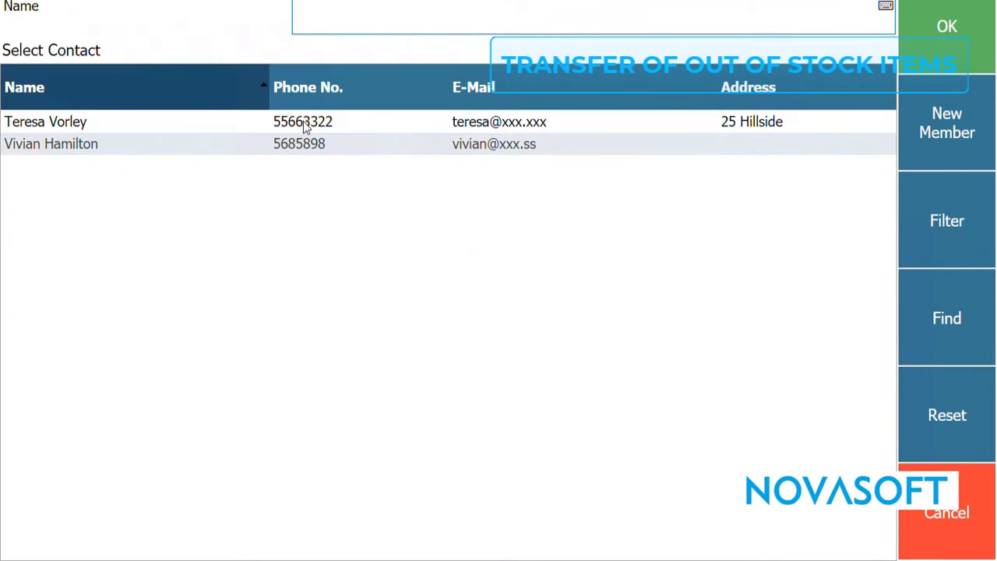
pyautogui.click(938, 45)
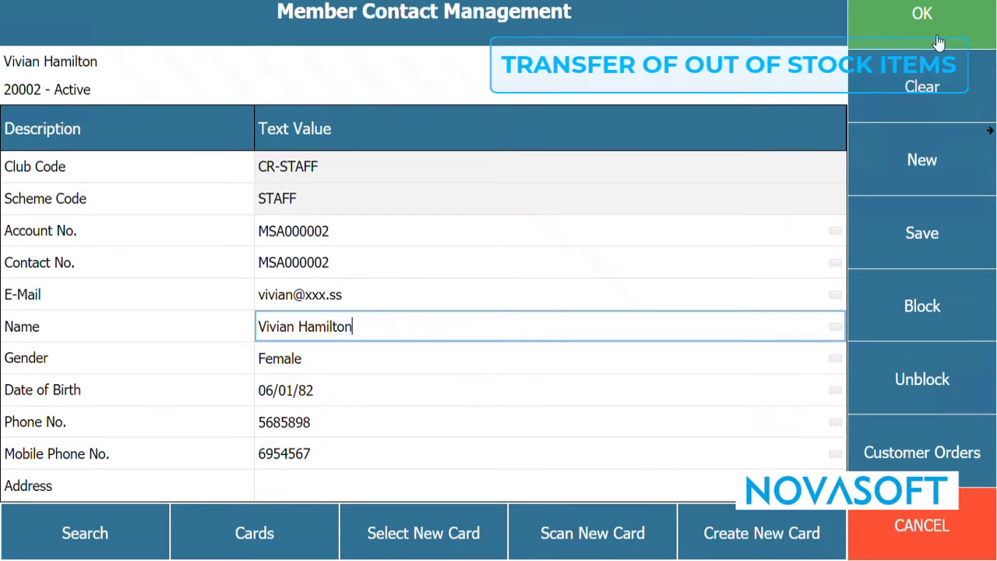
pyautogui.click(938, 42)
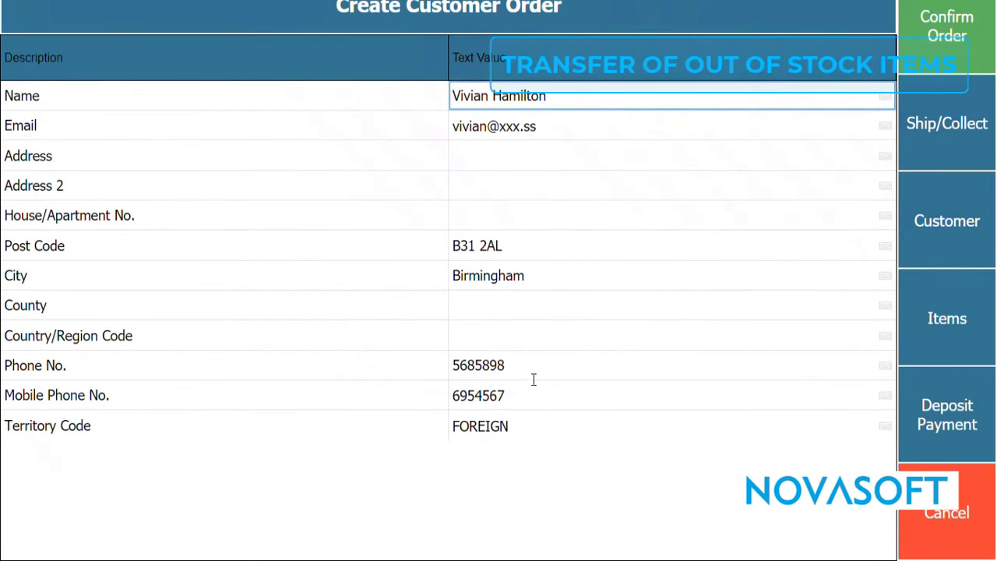
# Confirm the customer order, pay the full 15.70 balance for the cream and brush kit in cash, and review the receipt.
pyautogui.click(949, 46)
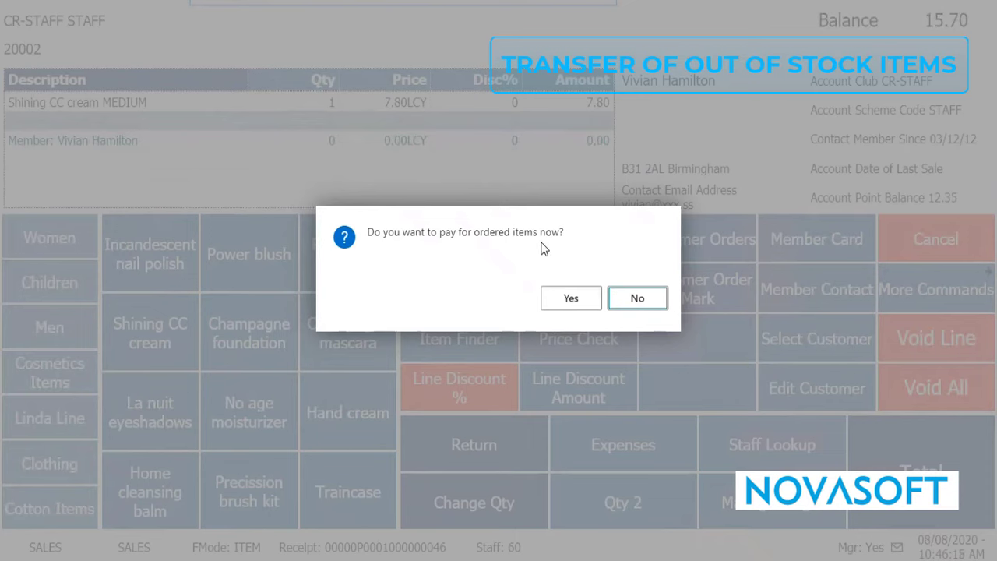
pyautogui.click(572, 298)
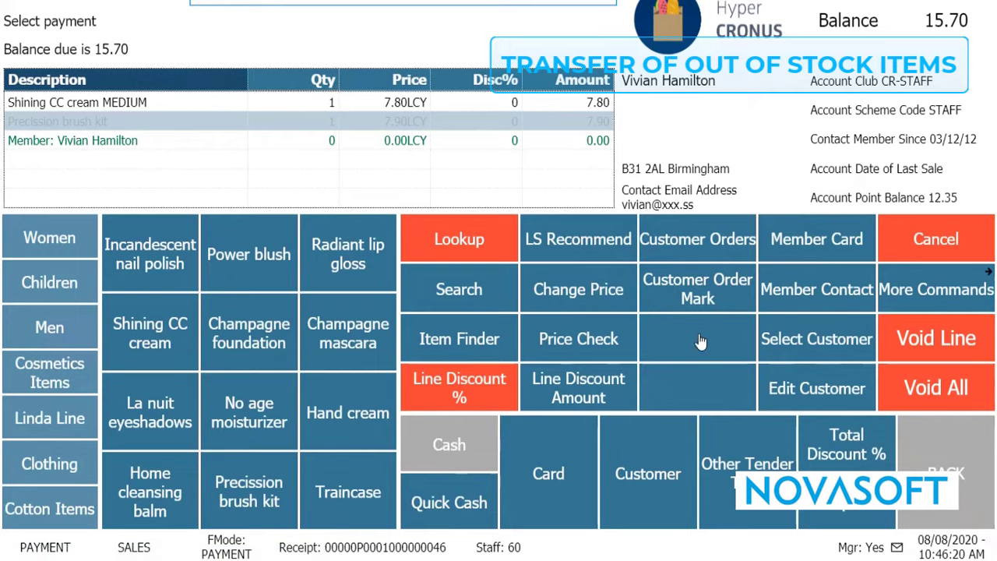
pyautogui.click(458, 445)
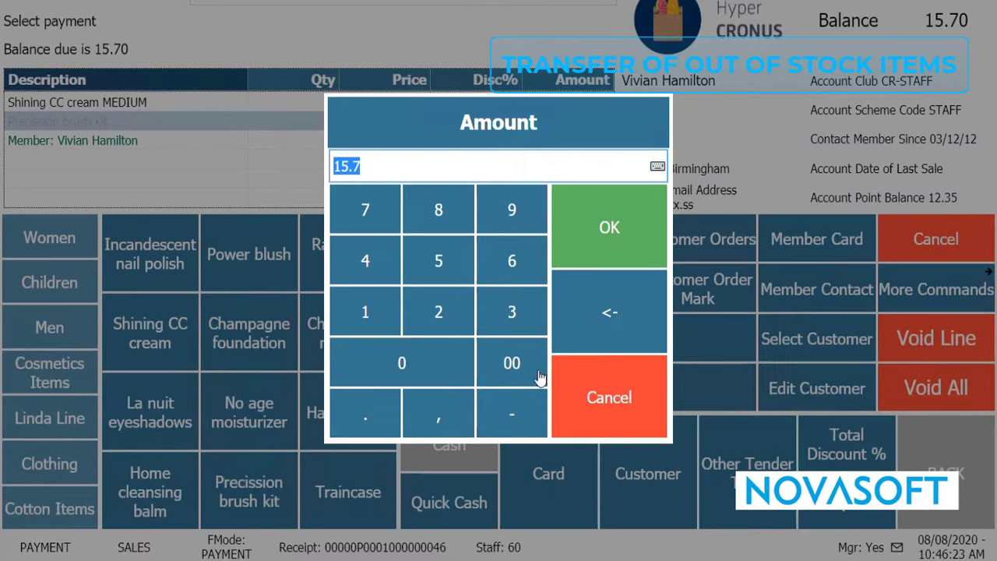
pyautogui.click(613, 227)
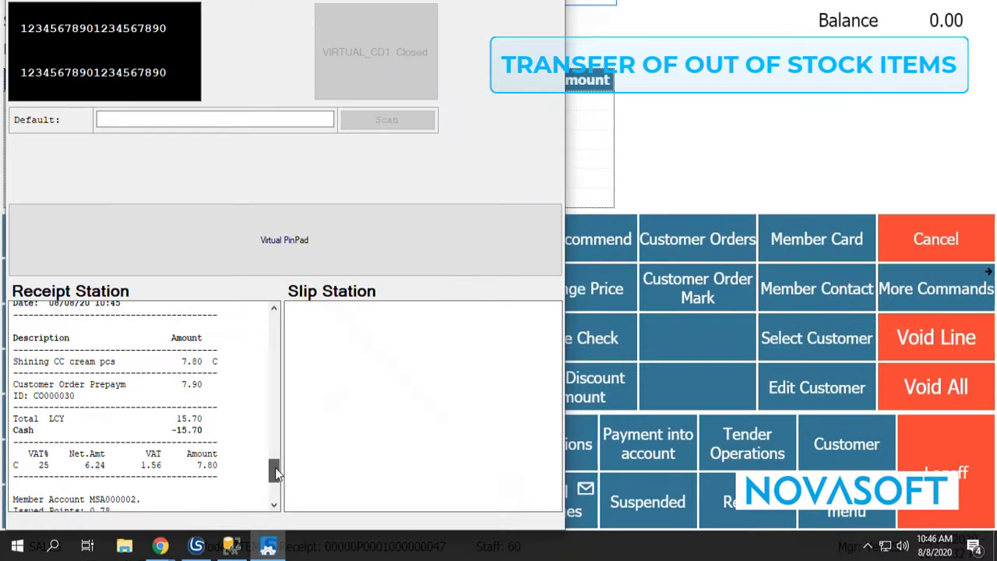
pyautogui.moveTo(275, 465); pyautogui.dragTo(276, 466)
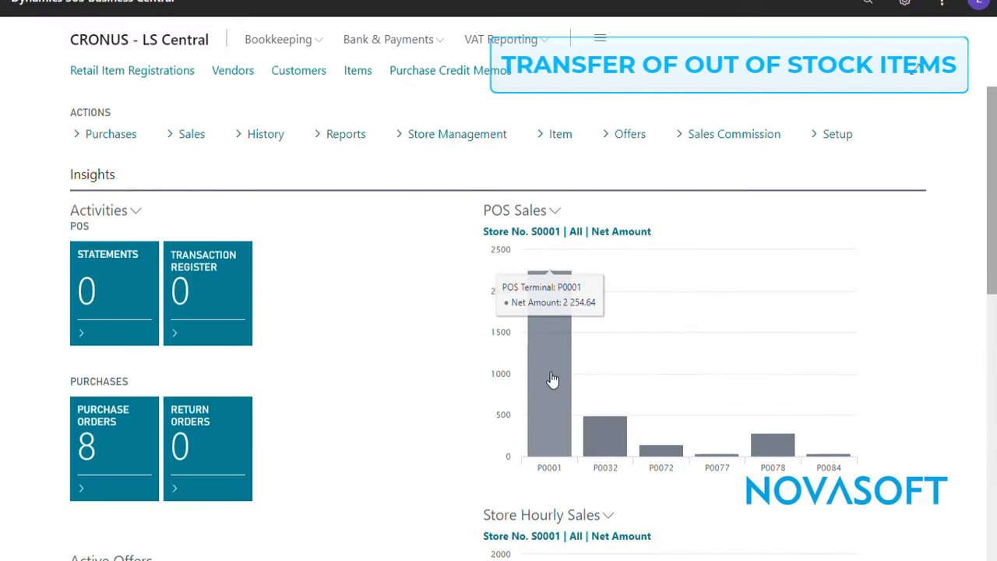
# In Business Central, search for "customer orders" and open the Customer Orders list.
pyautogui.click(869, 4)
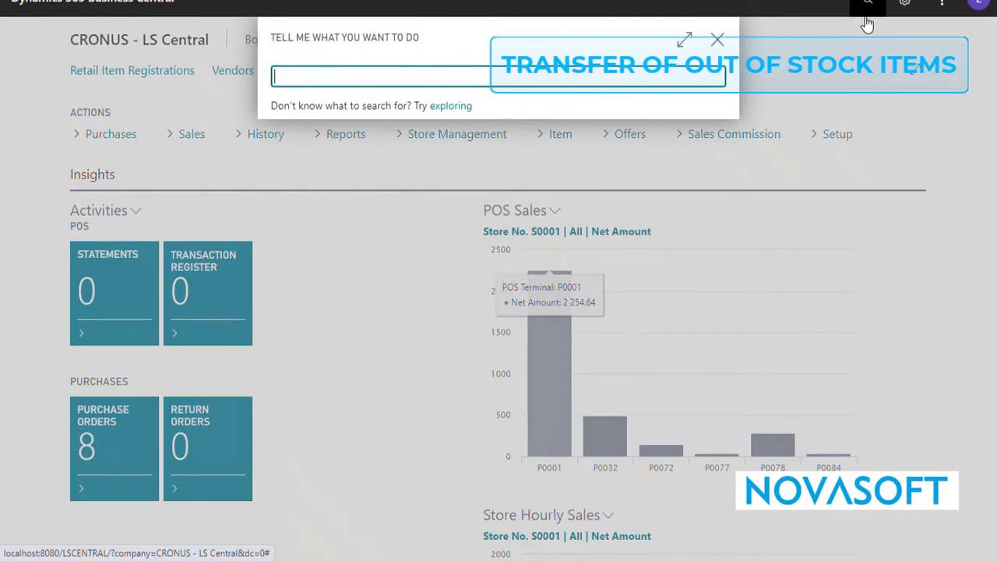
pyautogui.write('transfer')
pyautogui.hotkey('ctrl', 'a')
pyautogui.write('cust')
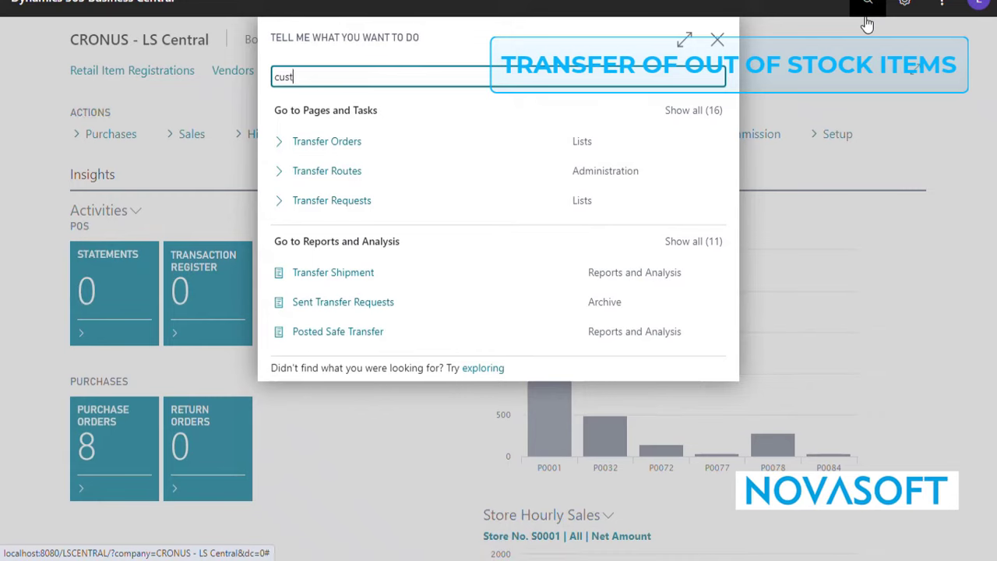
pyautogui.write('omer orders')
pyautogui.click(346, 145)
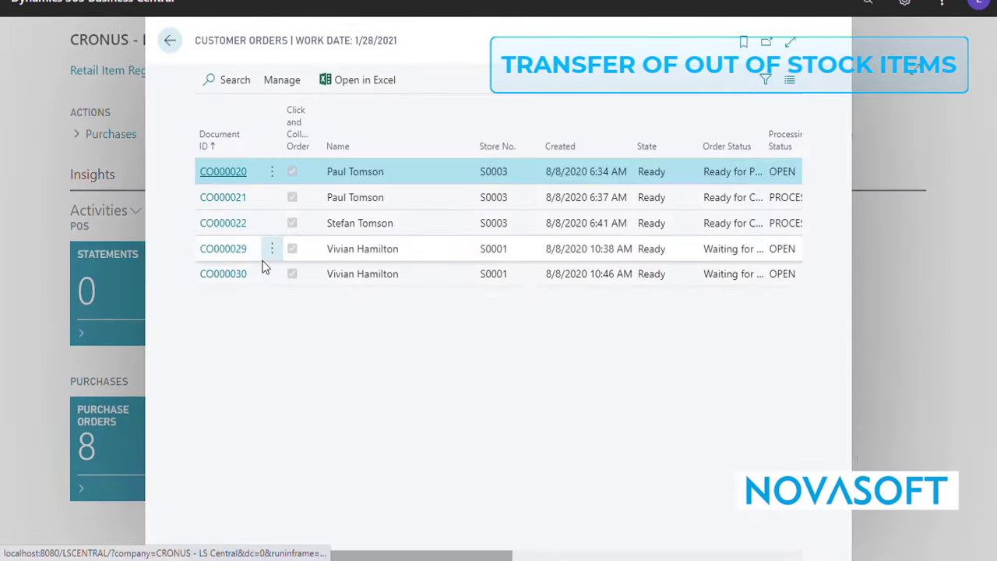
# Open the newest customer order, check its current location and the store where it was created, and return to the home page.
pyautogui.click(238, 274)
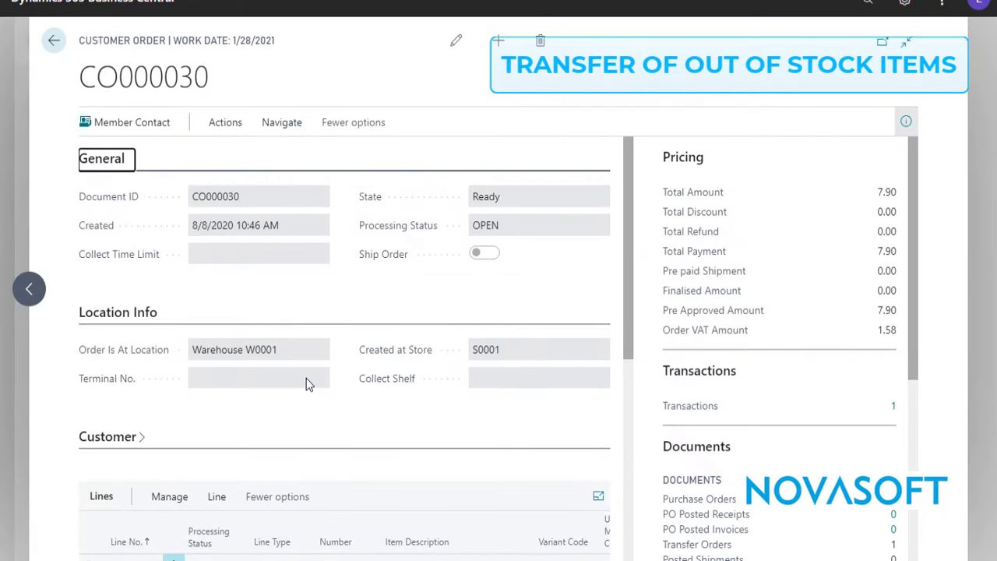
pyautogui.click(293, 349)
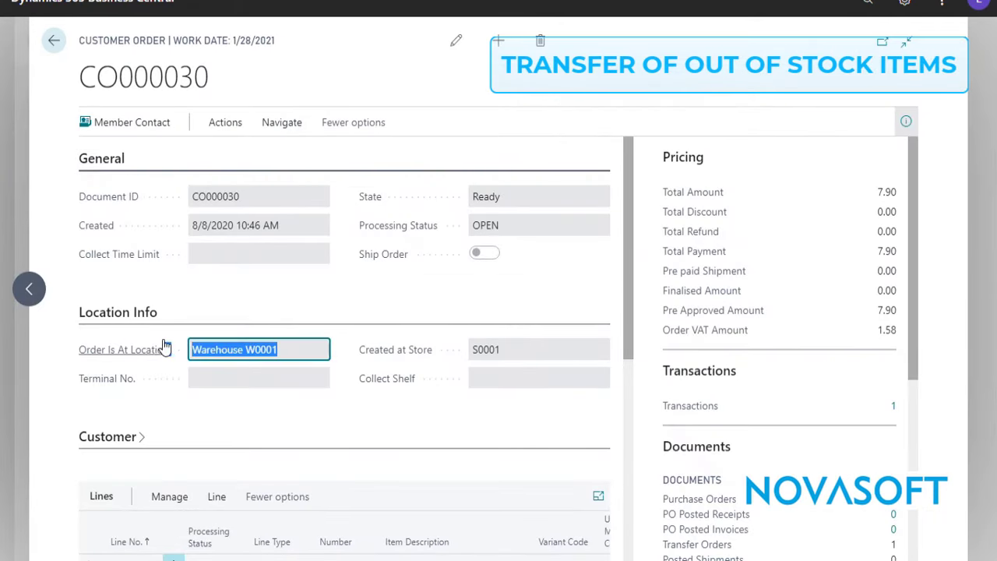
pyautogui.click(297, 430)
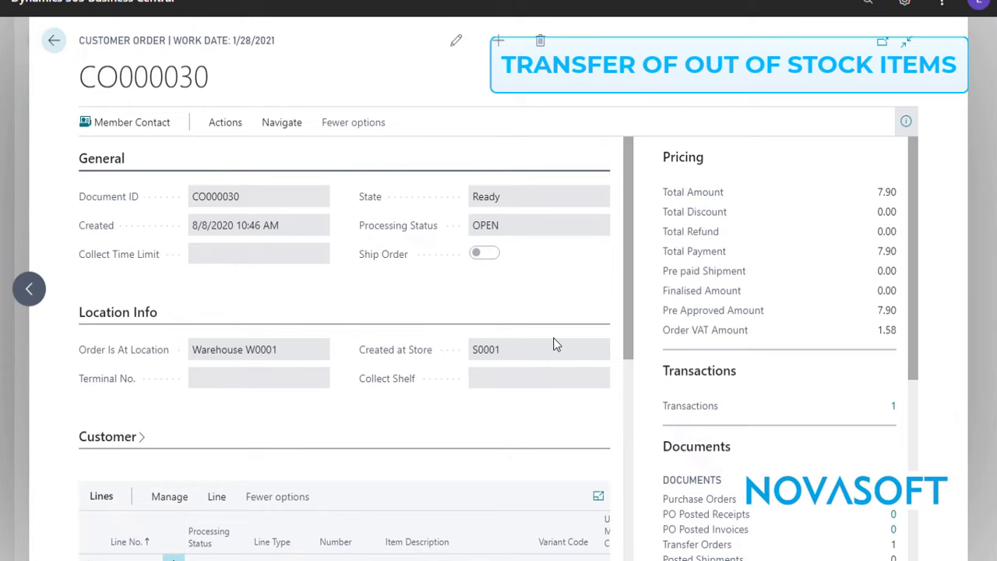
pyautogui.press('Escape')
pyautogui.press('Escape')
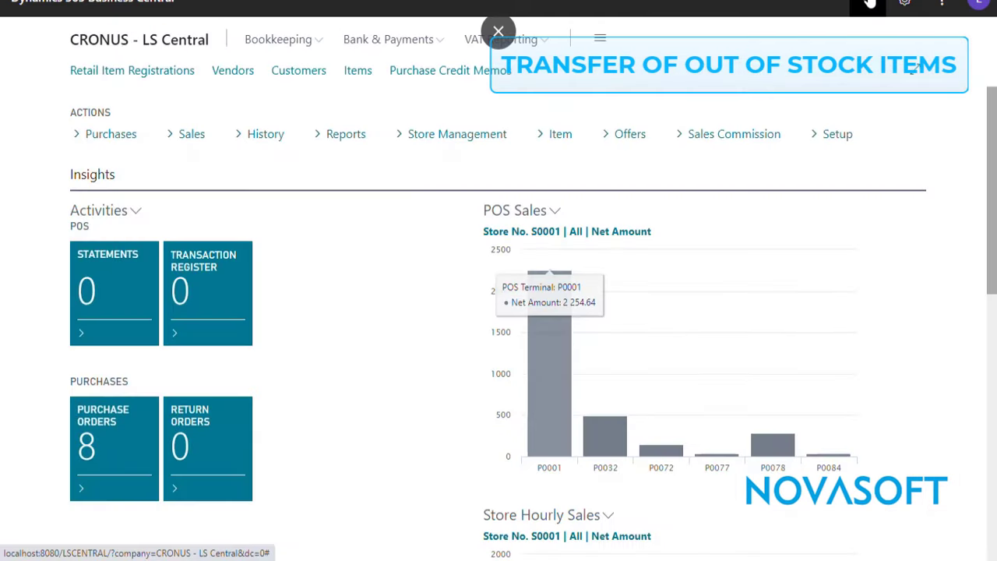
# Search for "transfer", open the Transfer Orders list, and open the transfer order with status Open from W0001 to S0001.
pyautogui.click(870, 4)
pyautogui.write('transfe')
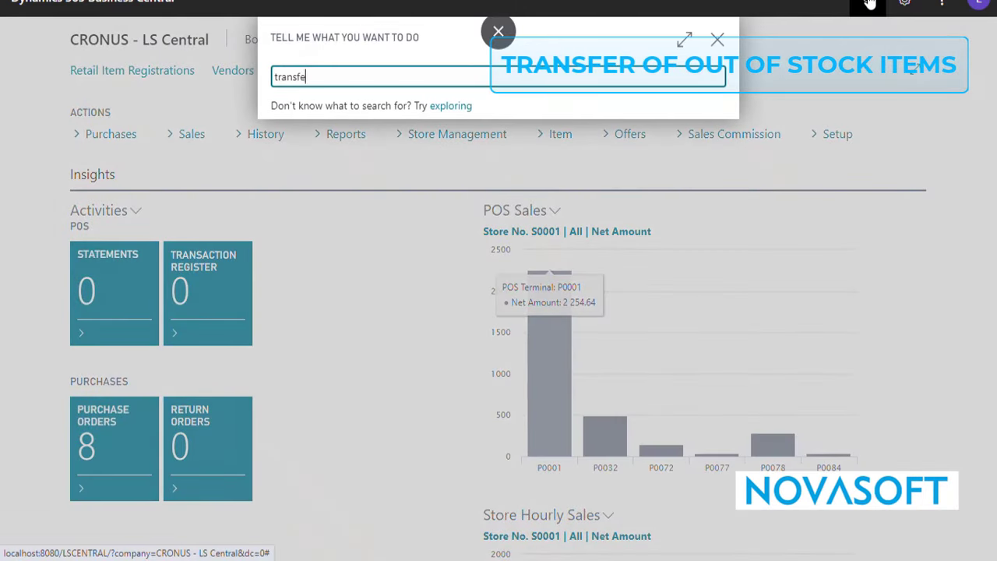
pyautogui.write('r')
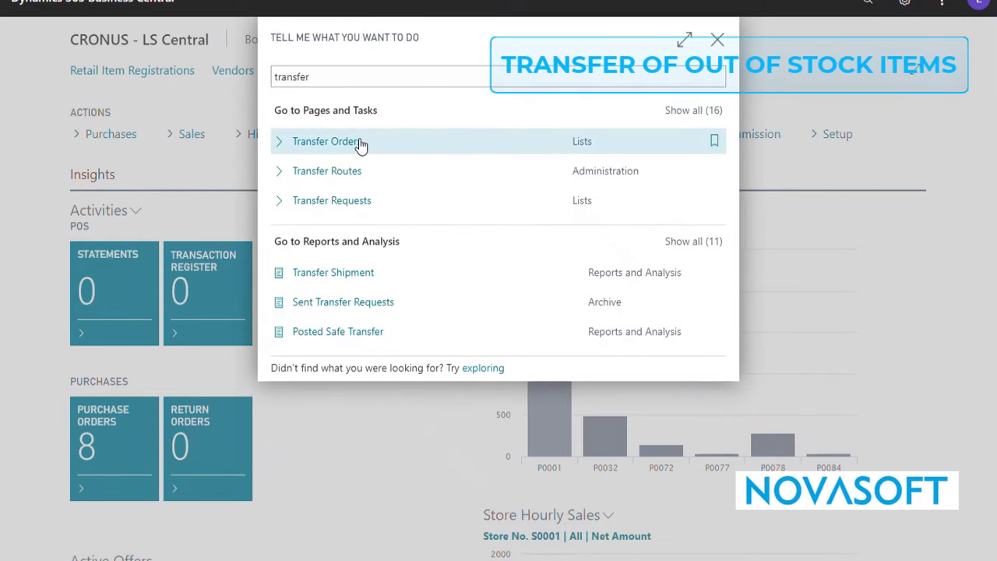
pyautogui.click(359, 141)
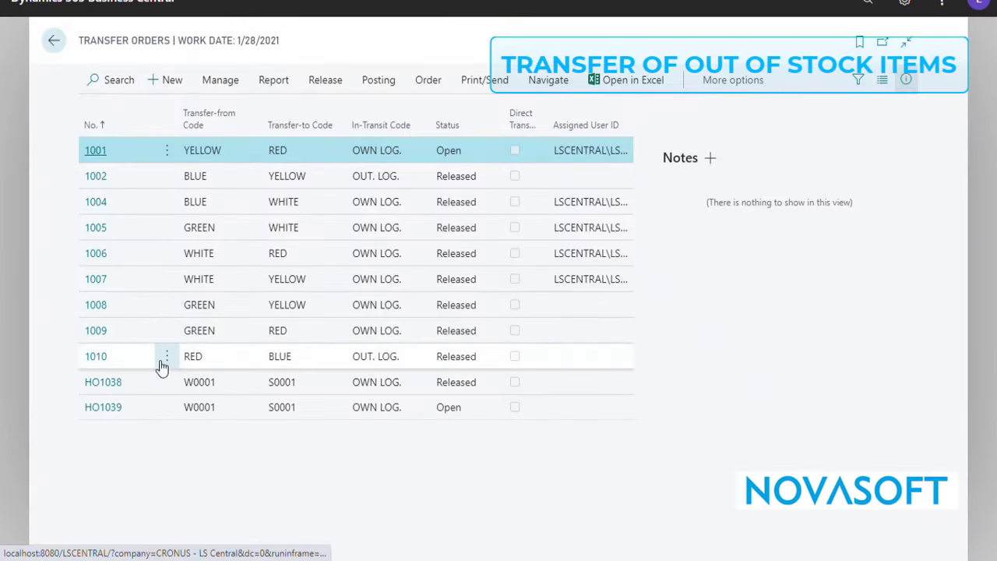
pyautogui.click(116, 408)
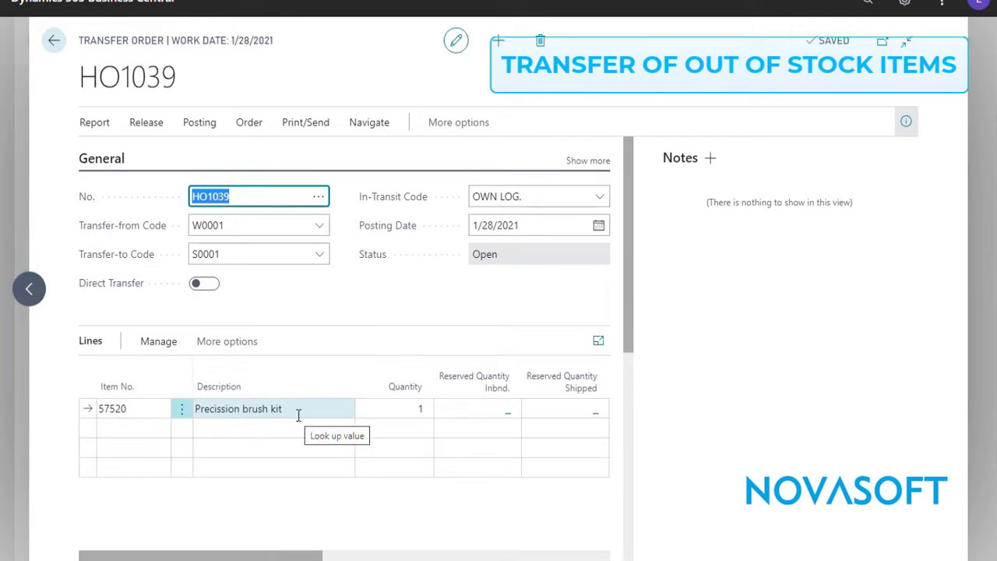
# Post the transfer order for the Precission brush kit with the Ship option.
pyautogui.click(201, 126)
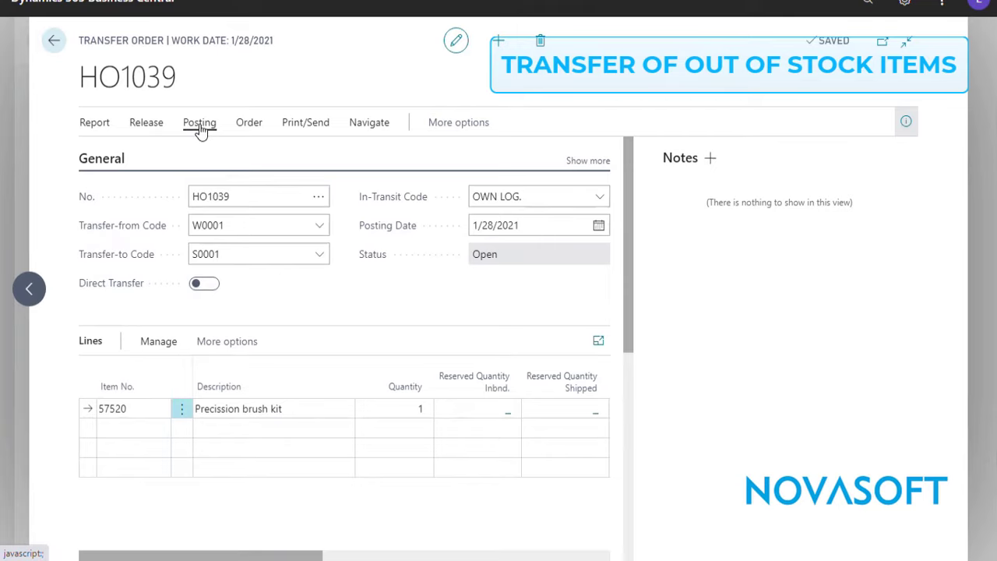
pyautogui.click(109, 152)
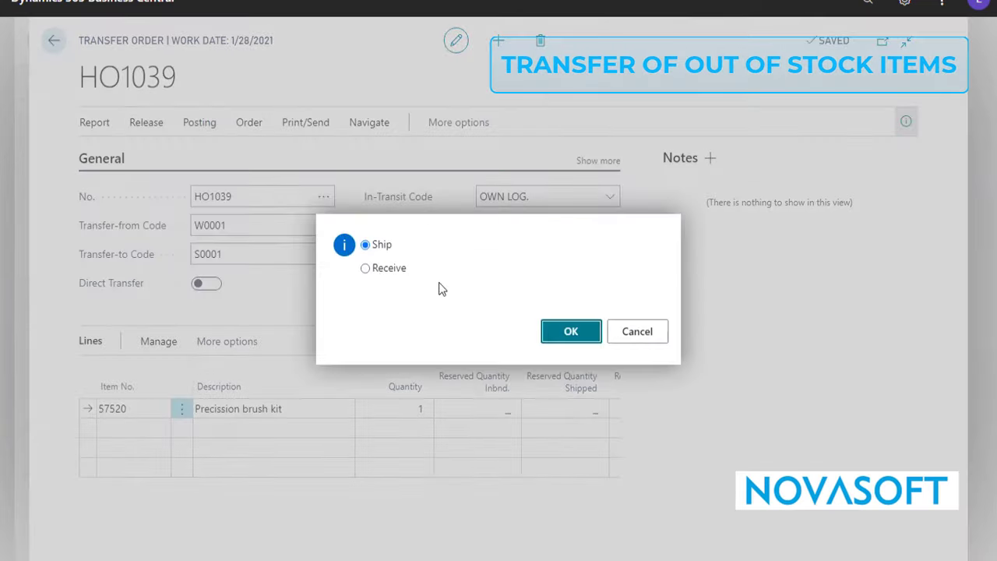
pyautogui.click(570, 333)
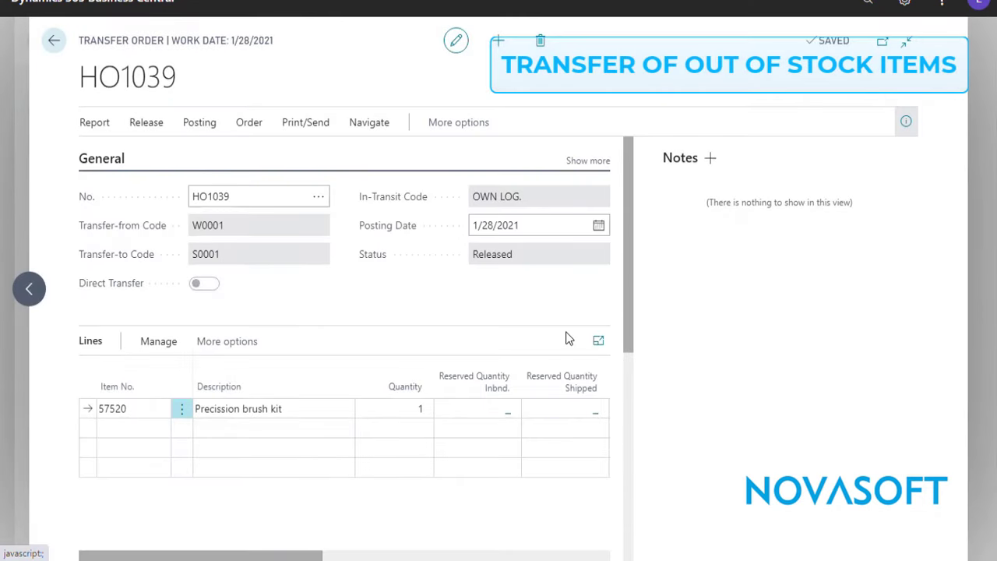
# Review the posted transfer shipment for the brush kit, and close it and the transfer order.
pyautogui.click(363, 123)
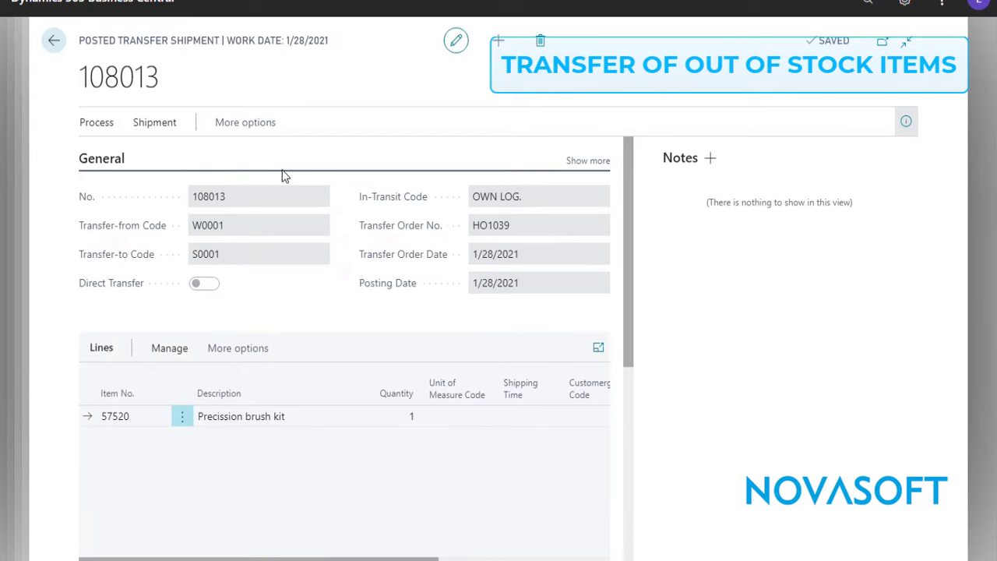
pyautogui.press('Escape')
pyautogui.press('Escape')
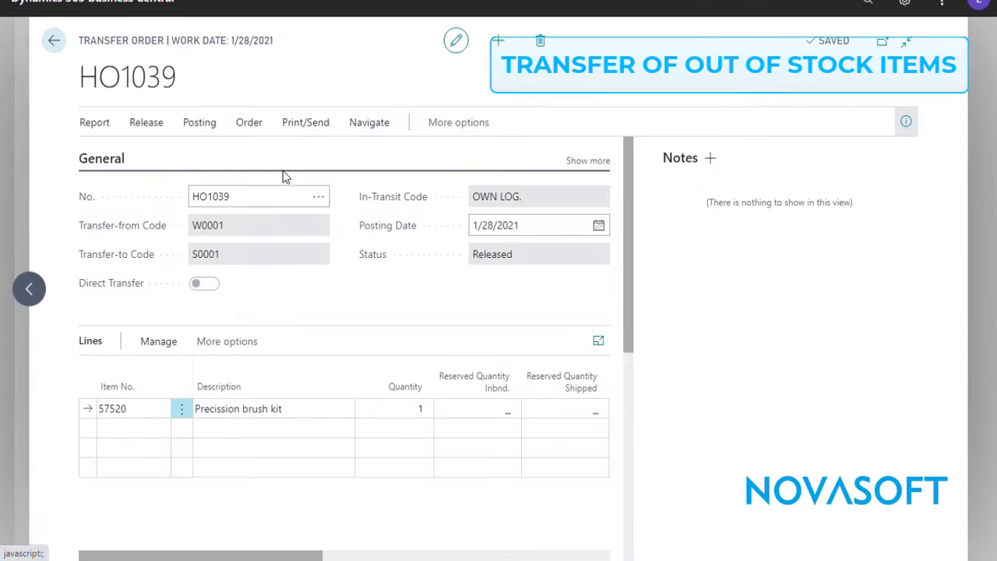
pyautogui.press('Escape')
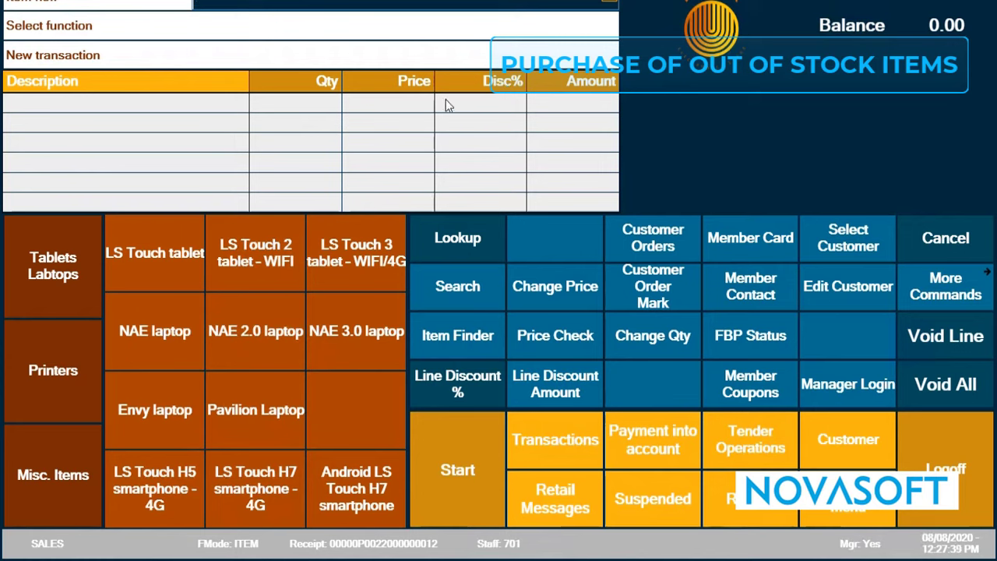
# Start a POS customer order for one LS Touch 3 tablet - WIFI/4G, sourced from the vendor and available in the current store in 1 days.
pyautogui.click(369, 263)
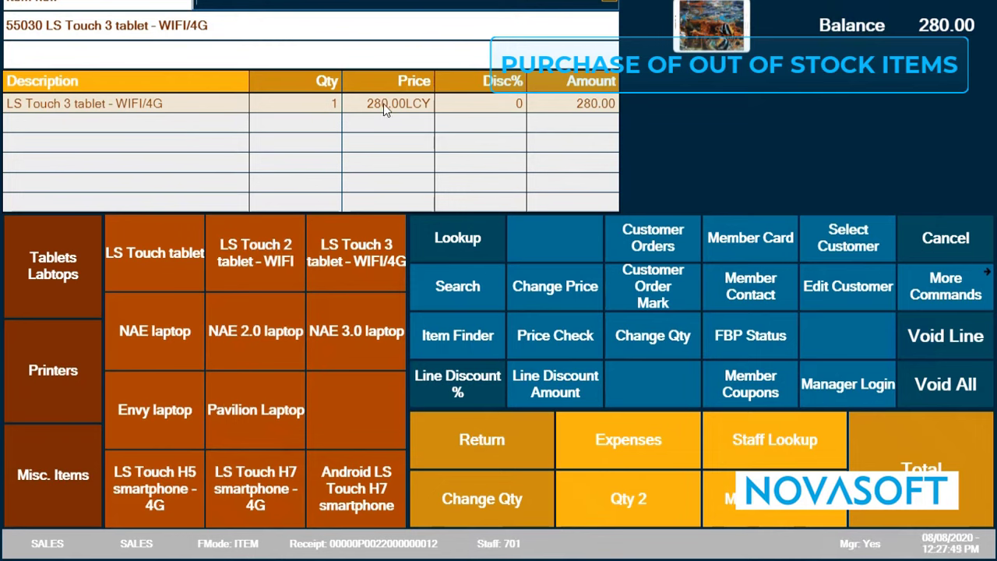
pyautogui.click(672, 287)
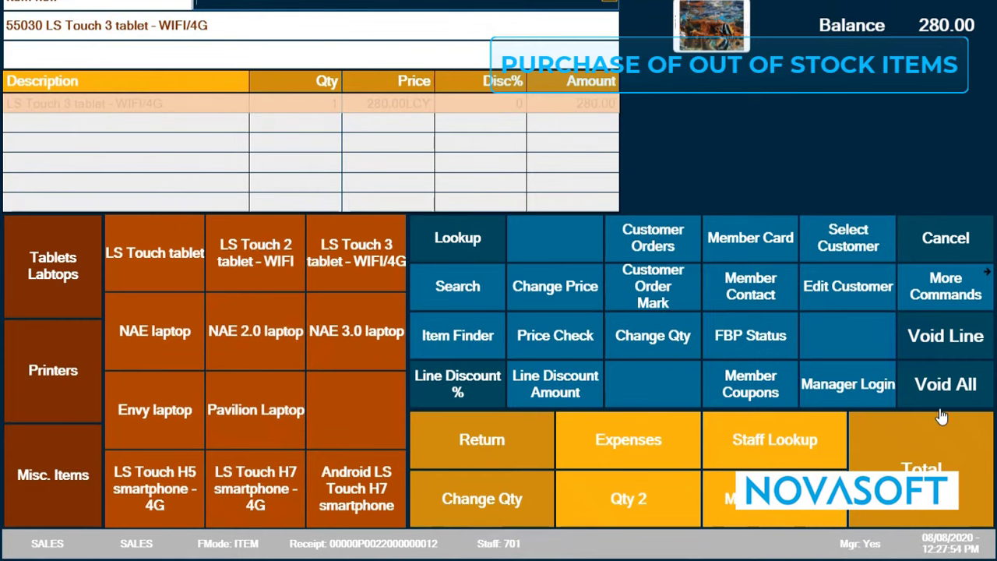
pyautogui.click(926, 426)
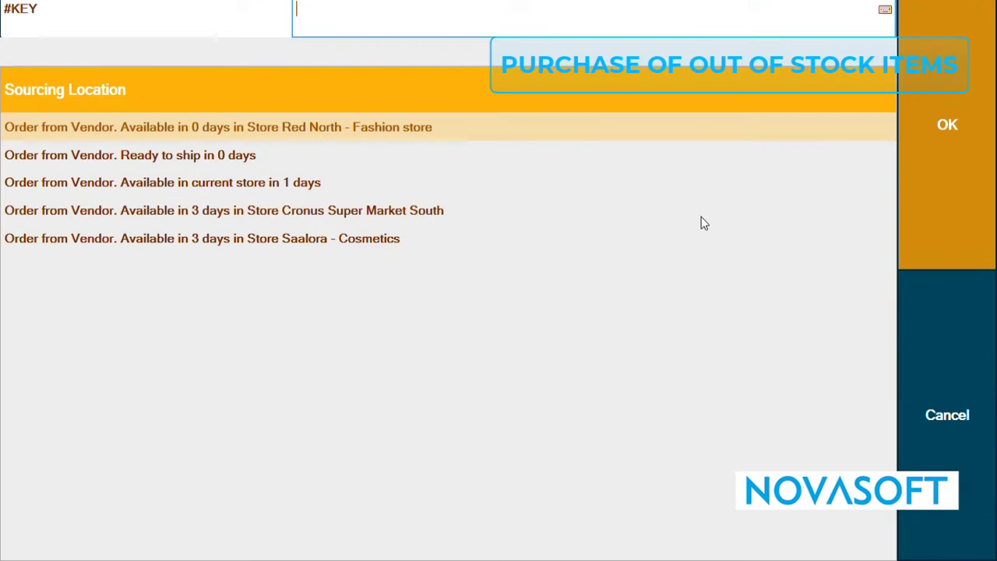
pyautogui.click(165, 186)
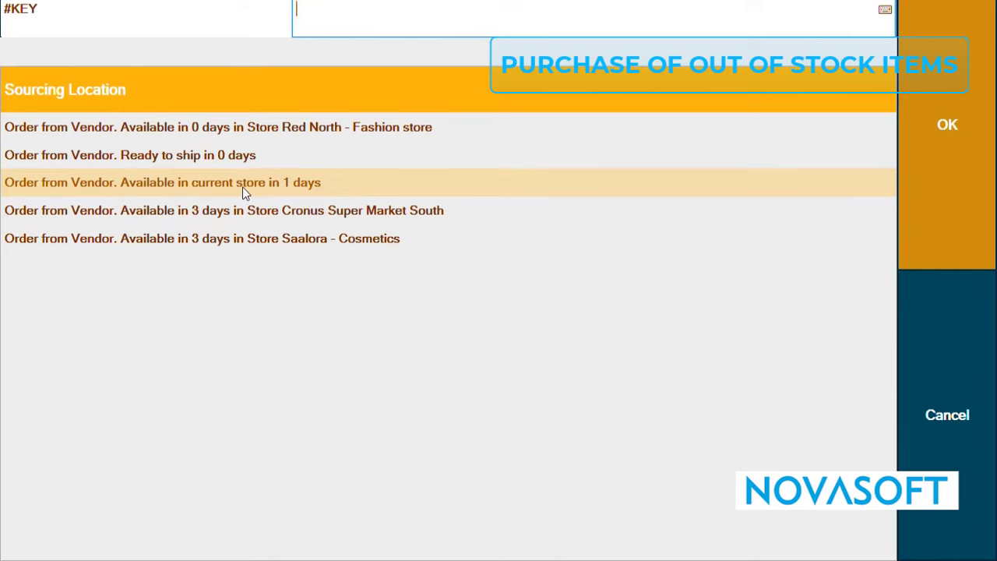
pyautogui.click(952, 128)
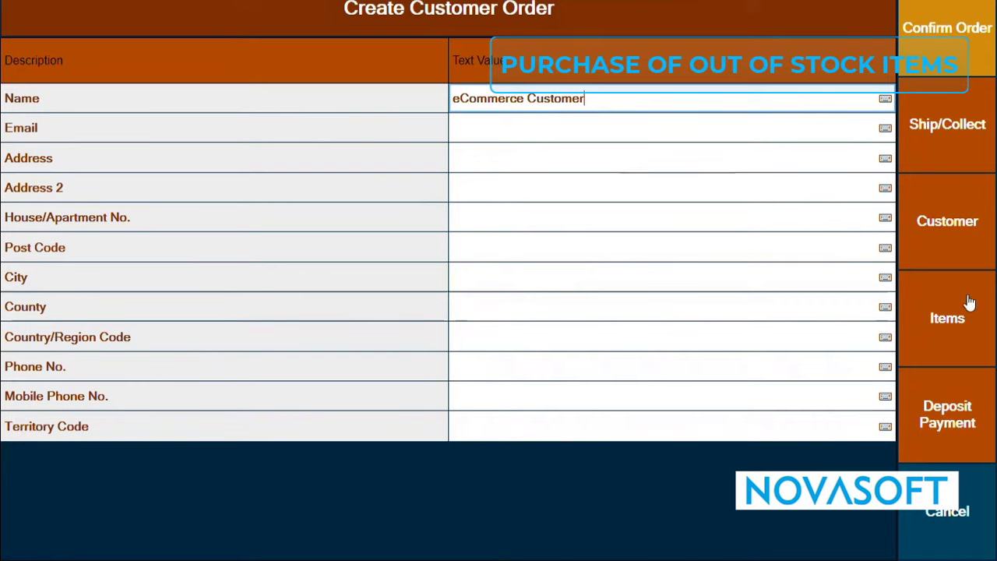
# Open the member contact management for the new customer order and go to its name field.
pyautogui.click(969, 240)
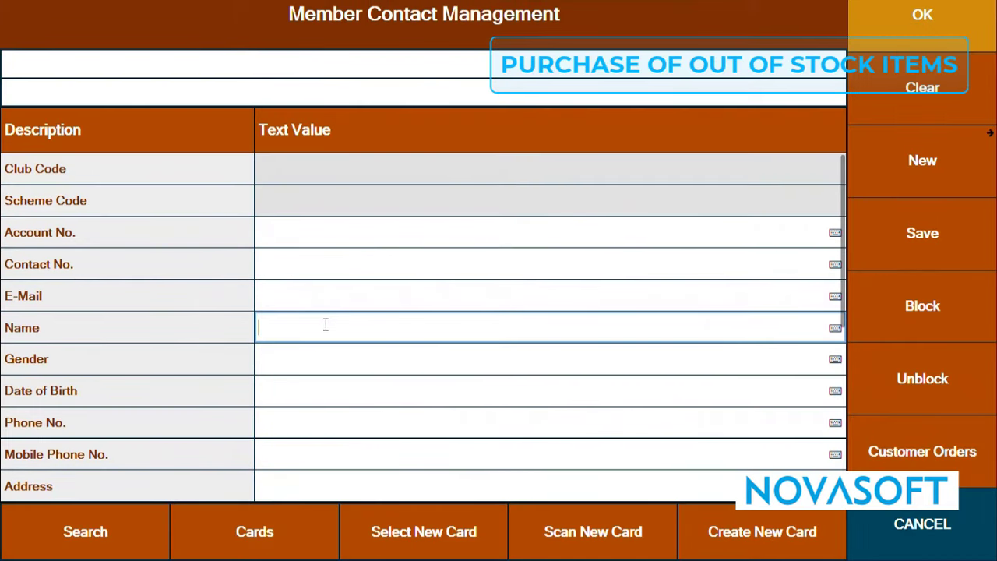